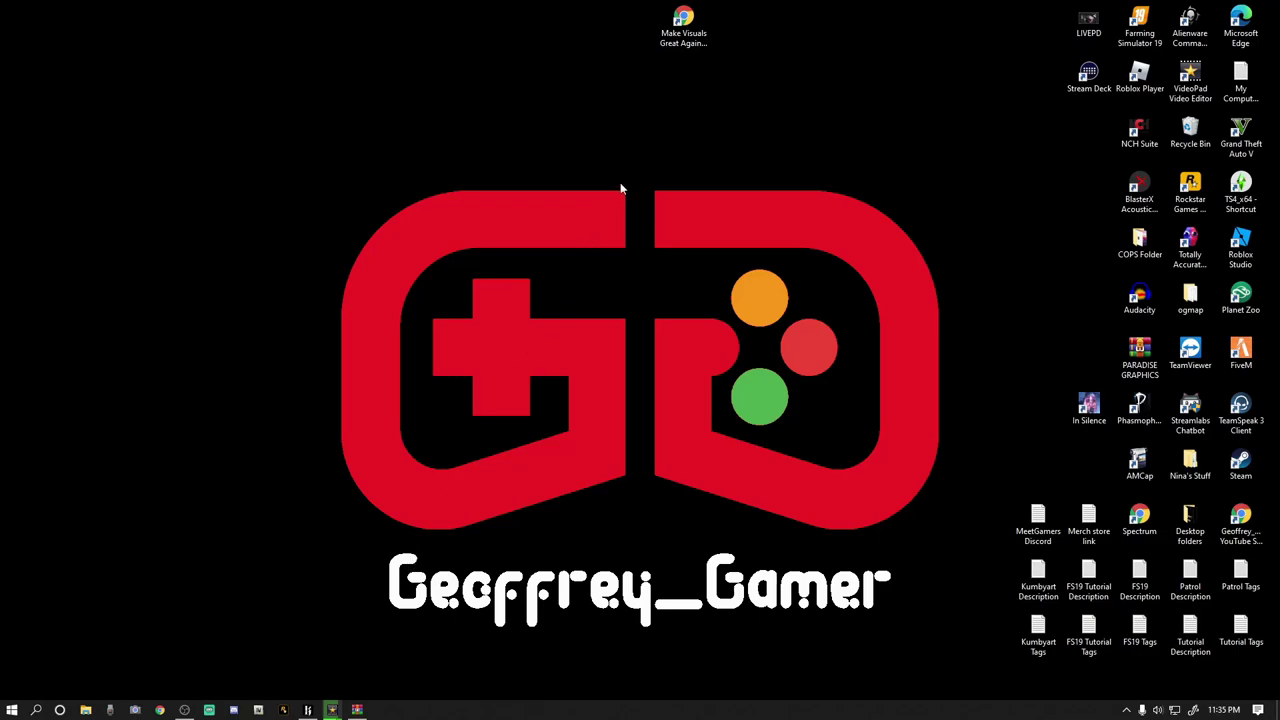
- Open the AusGamer page for Make Visuals Great Again 2.65 (89.73 MB), declining the download terms
left_click(681, 30)
double_click(681, 30)
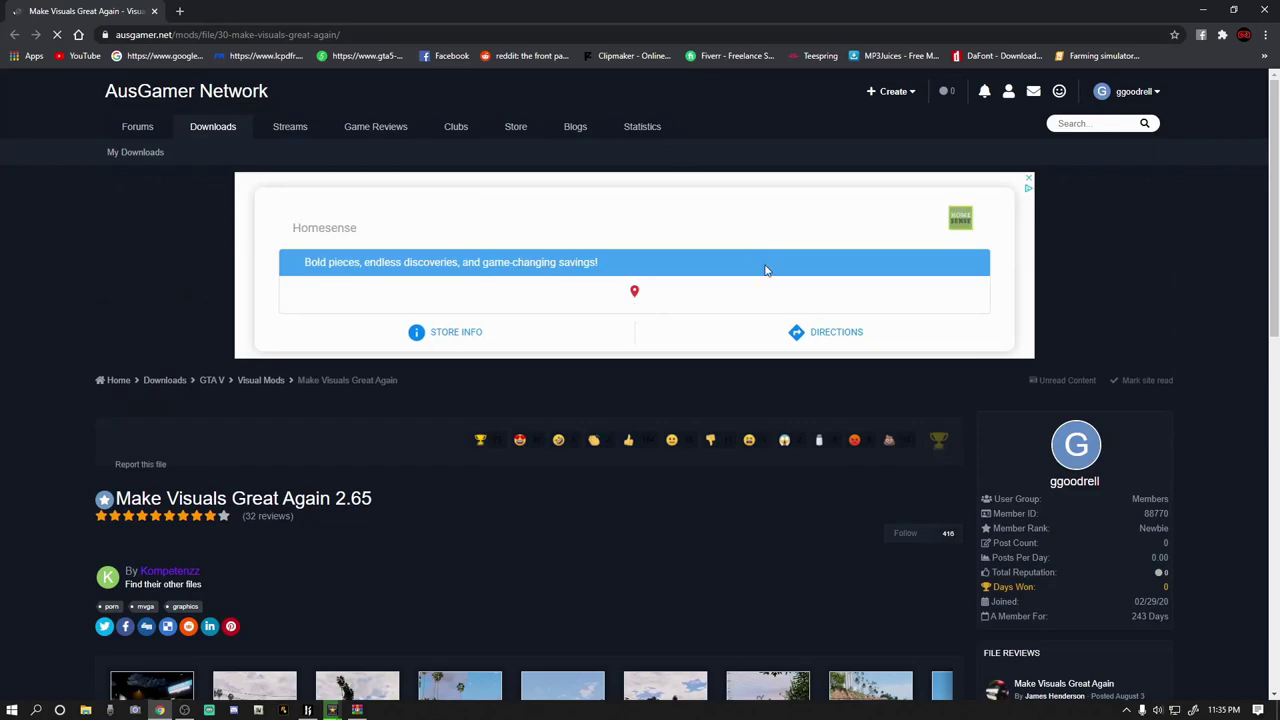
scroll(764, 273, "down", 3)
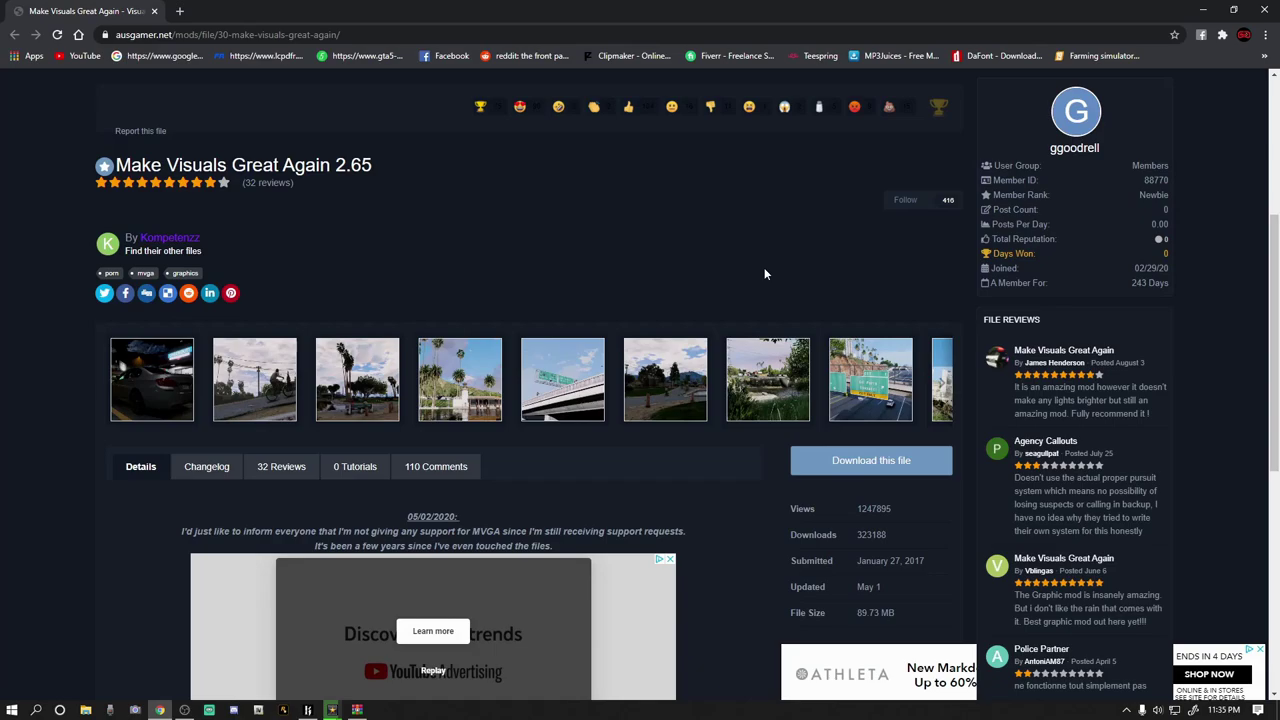
scroll(764, 270, "down", 1)
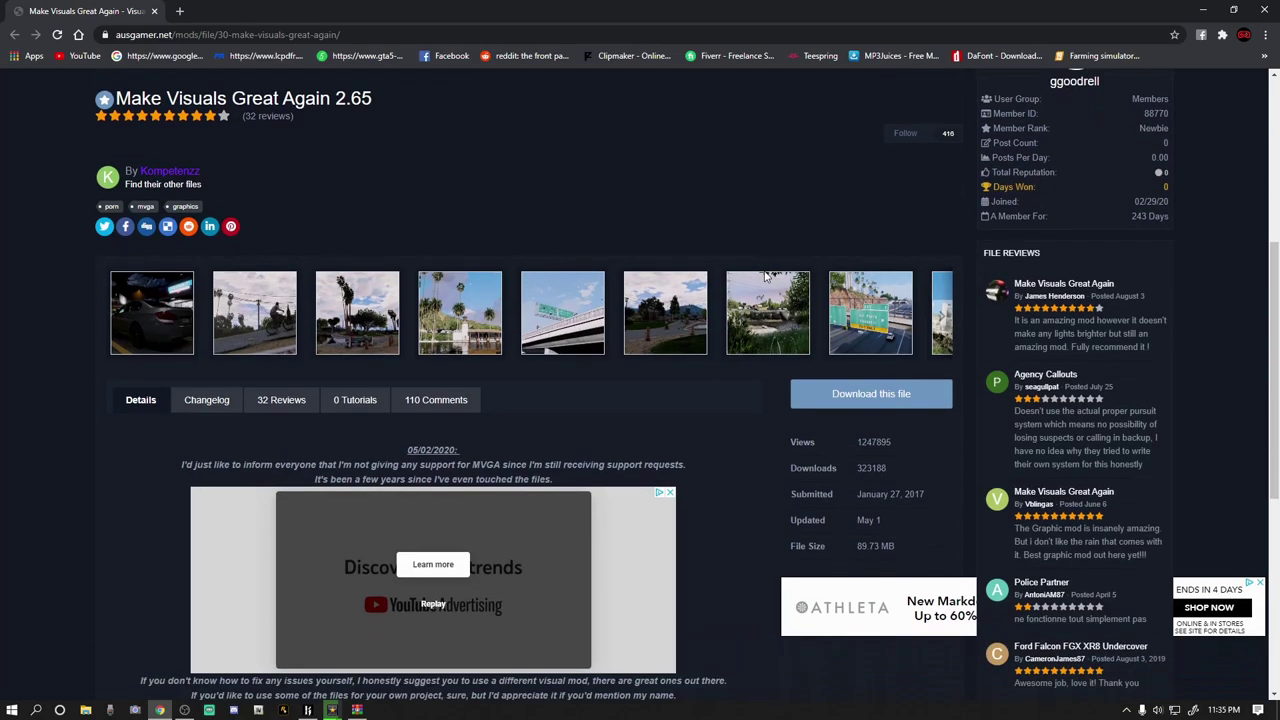
left_click(880, 400)
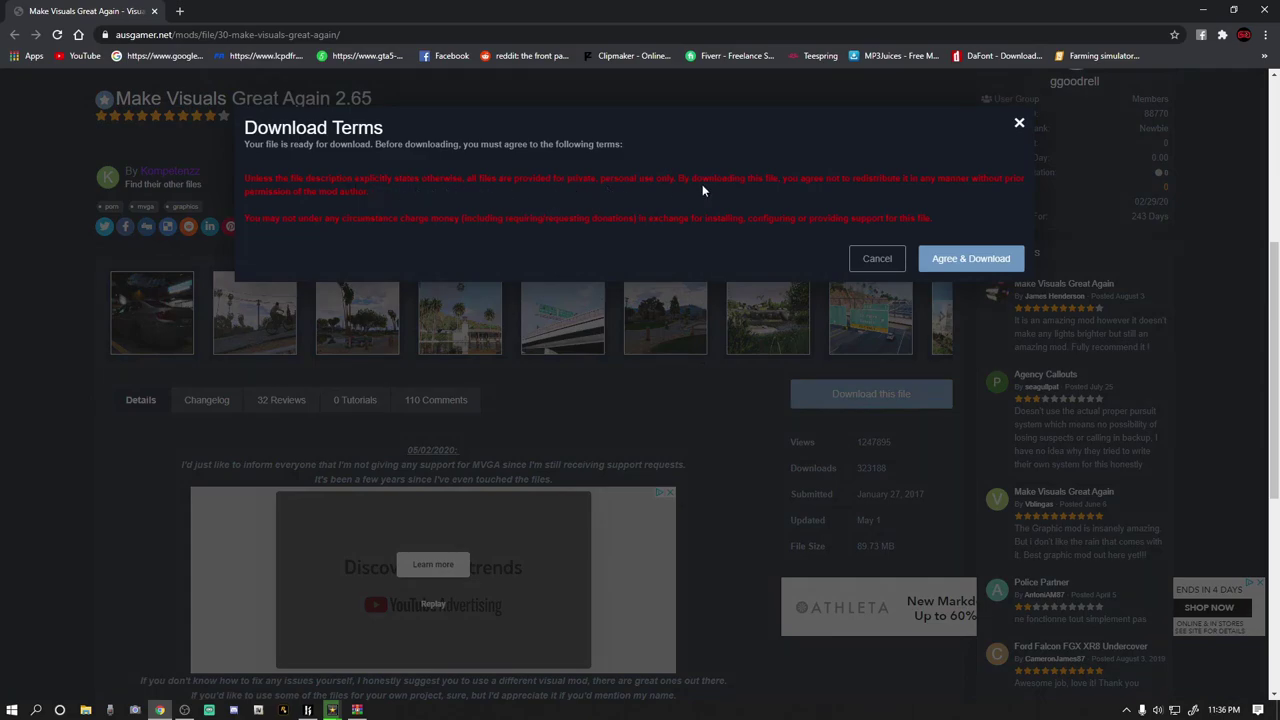
left_click(872, 258)
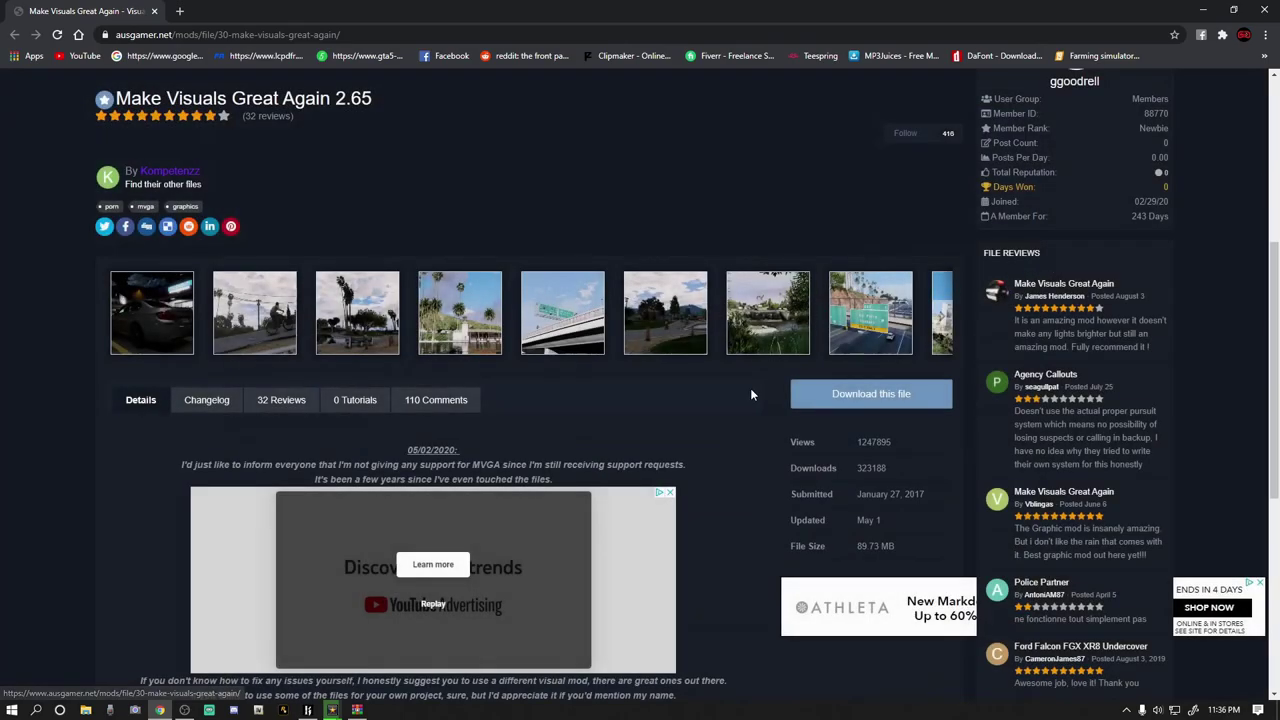
- Close Chrome, open Make_Visuals_Great_Again_-_v2.65 (1).zip in WinRAR, and launch OpenIV
left_click(1262, 14)
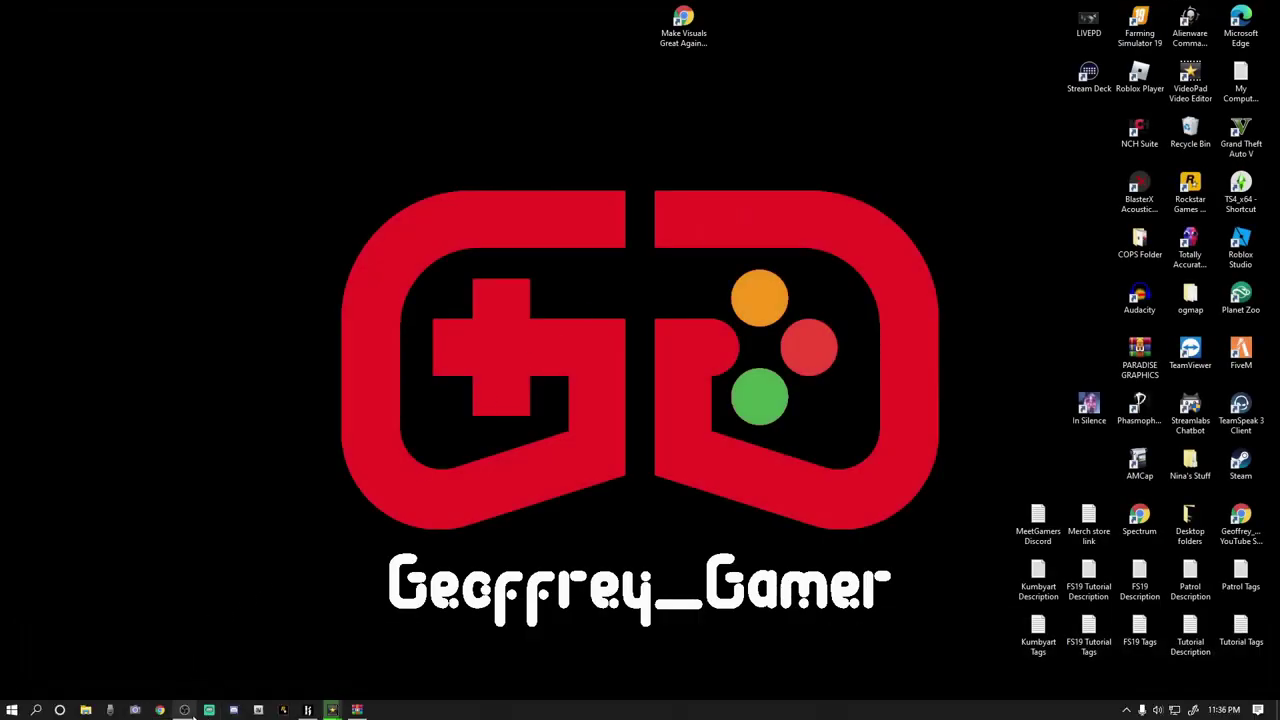
left_click(184, 709)
left_click(184, 709)
left_click(333, 709)
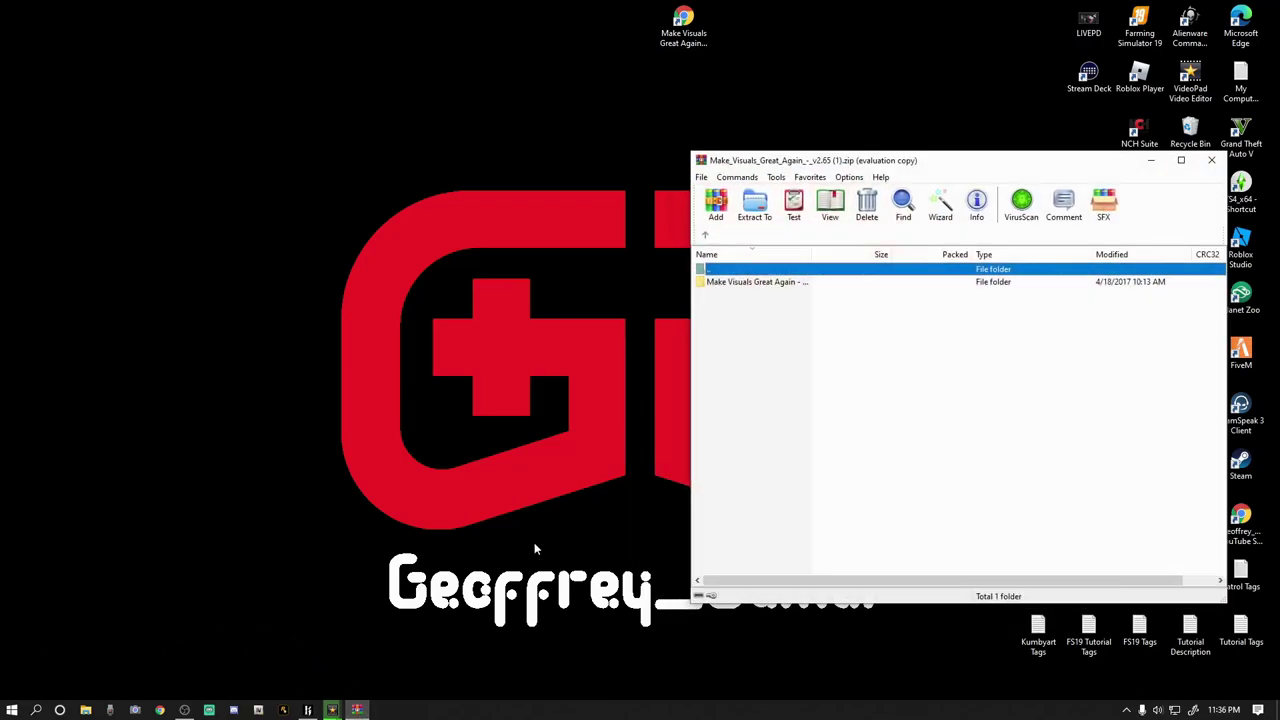
left_click_drag(969, 163, 995, 175)
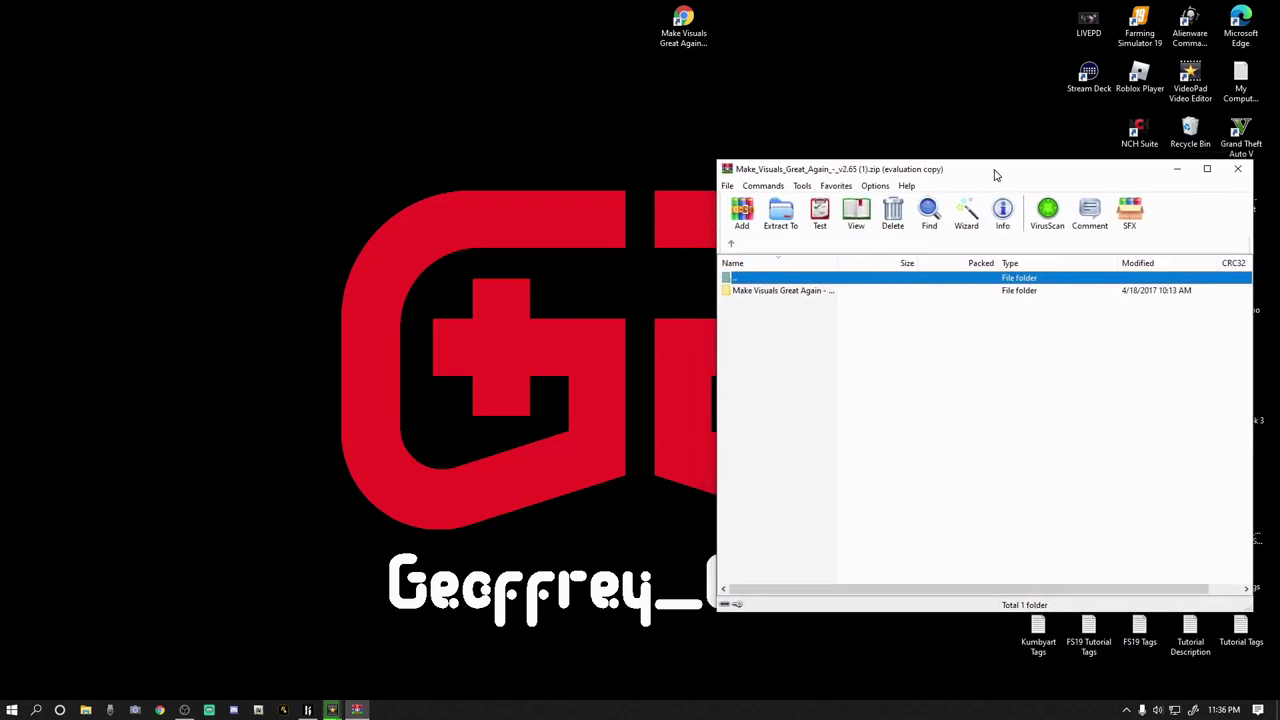
left_click(257, 710)
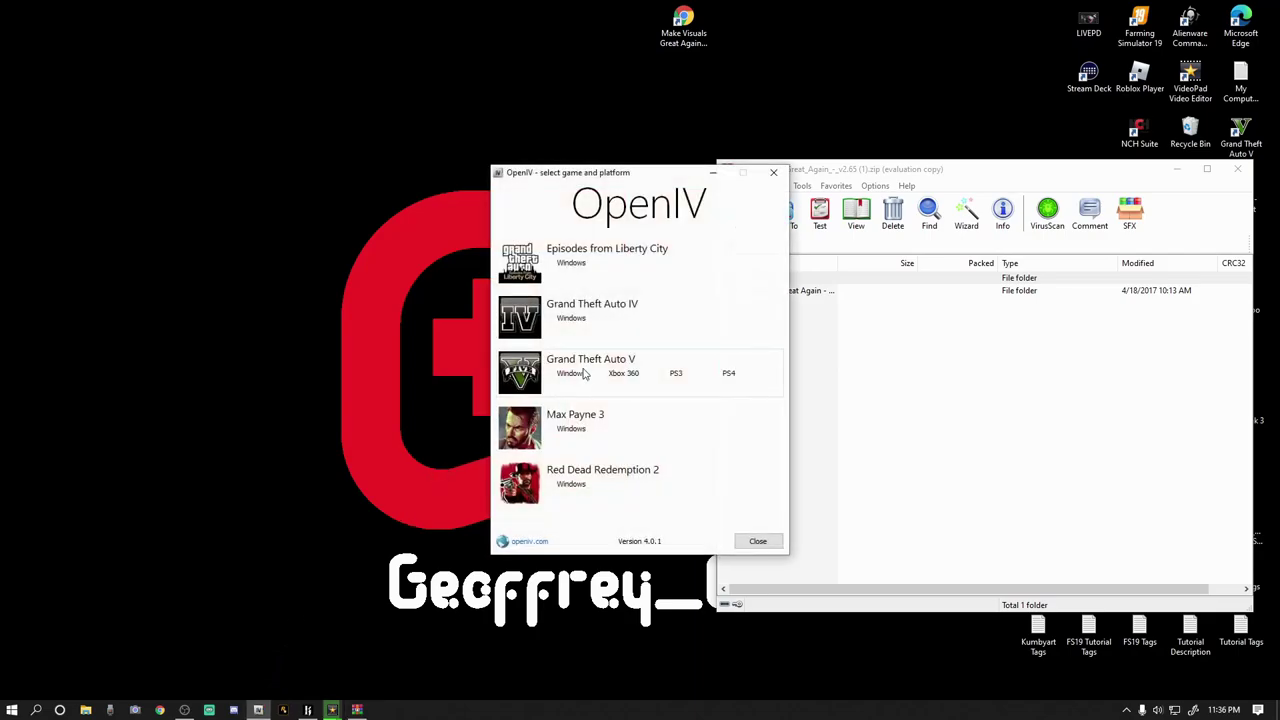
- Choose Grand Theft Auto V (Windows), placing OpenIV on the left and WinRAR on the right
left_click(575, 376)
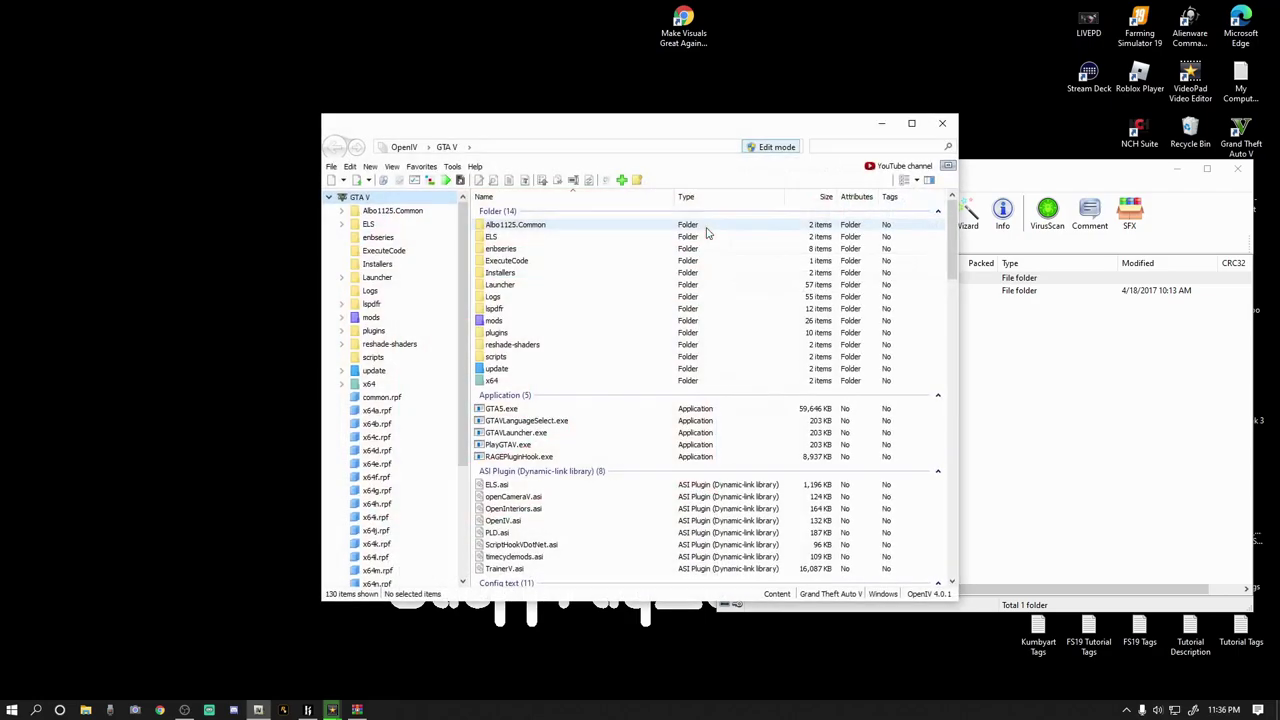
left_click_drag(711, 131, 459, 150)
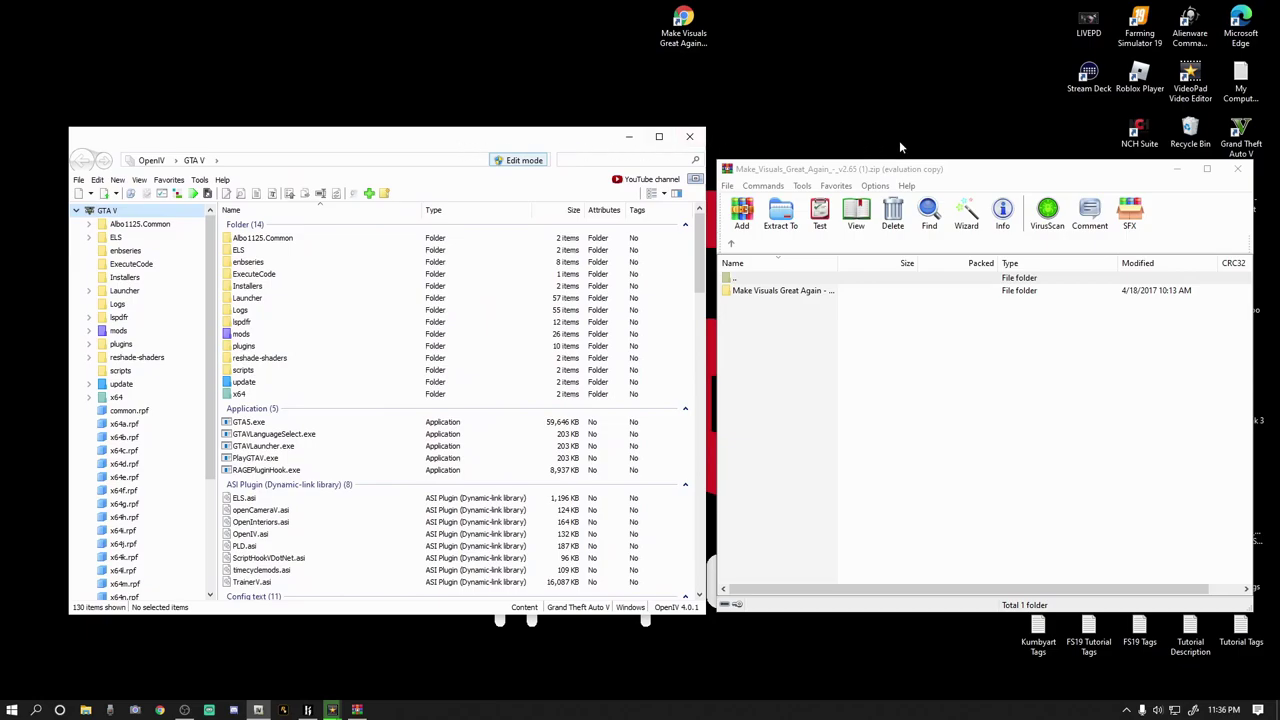
left_click_drag(980, 178, 972, 158)
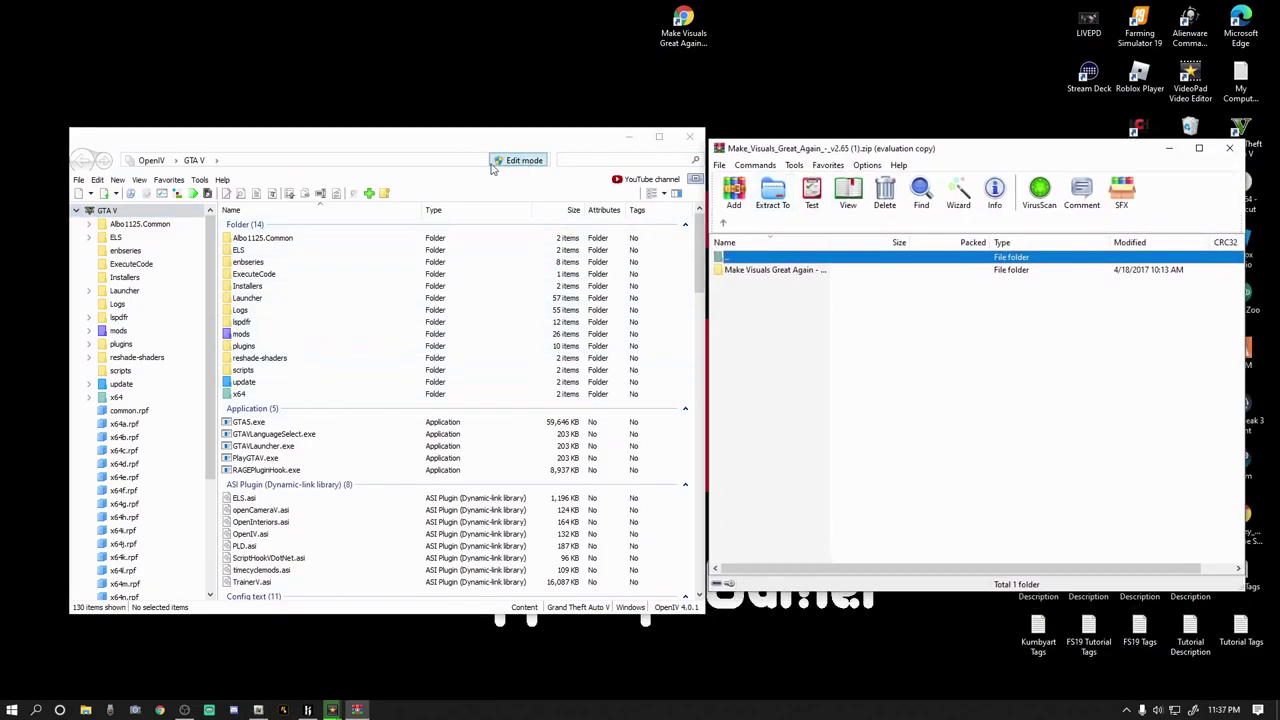
left_click(200, 180)
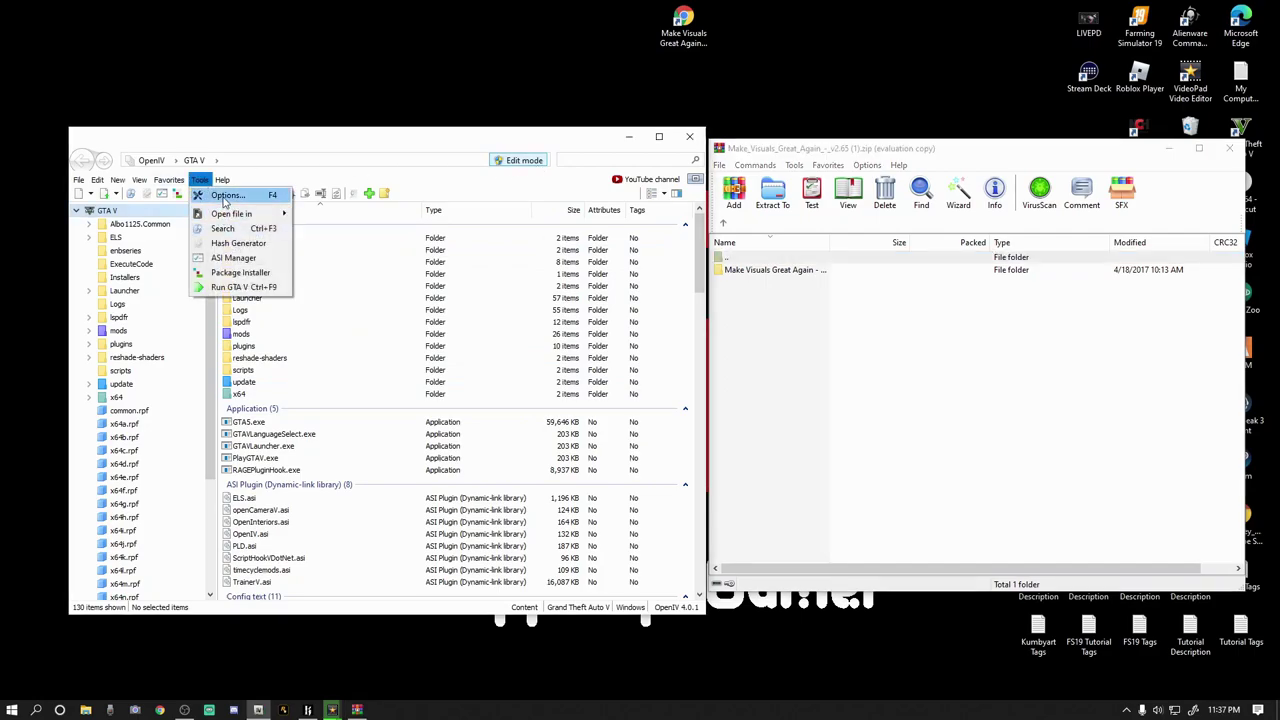
left_click(226, 195)
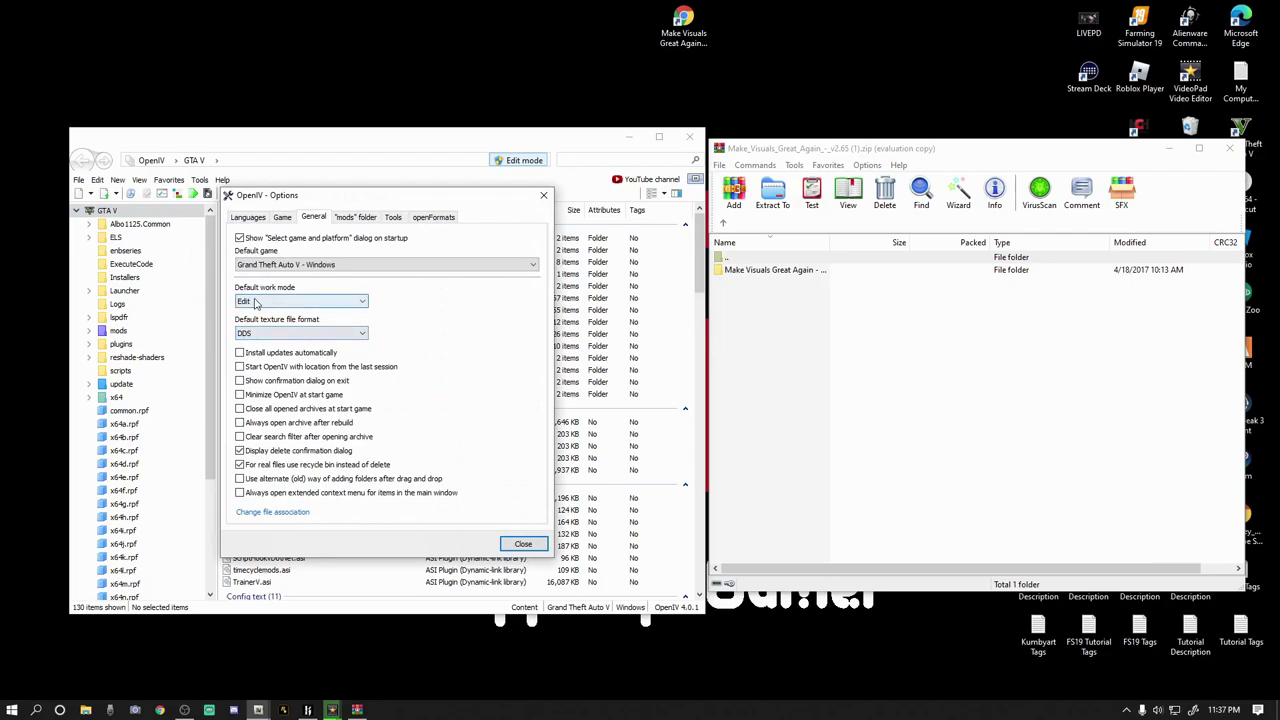
left_click(364, 302)
left_click(243, 314)
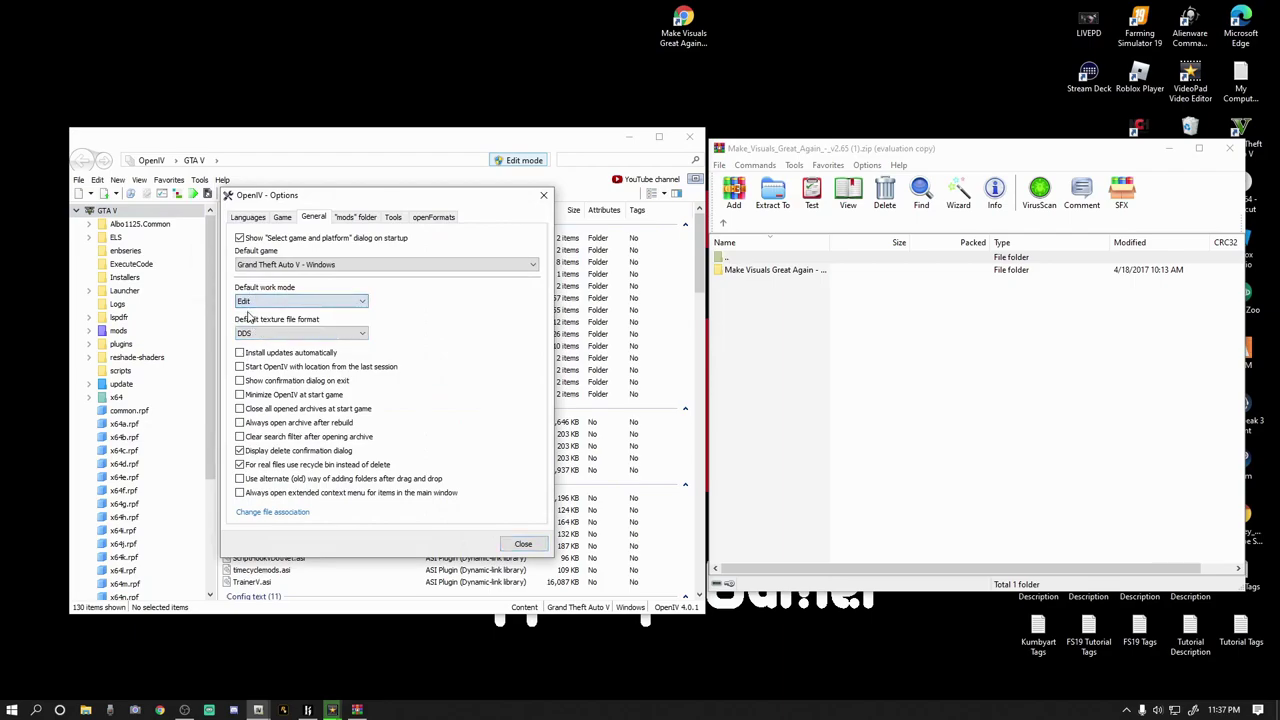
left_click(523, 543)
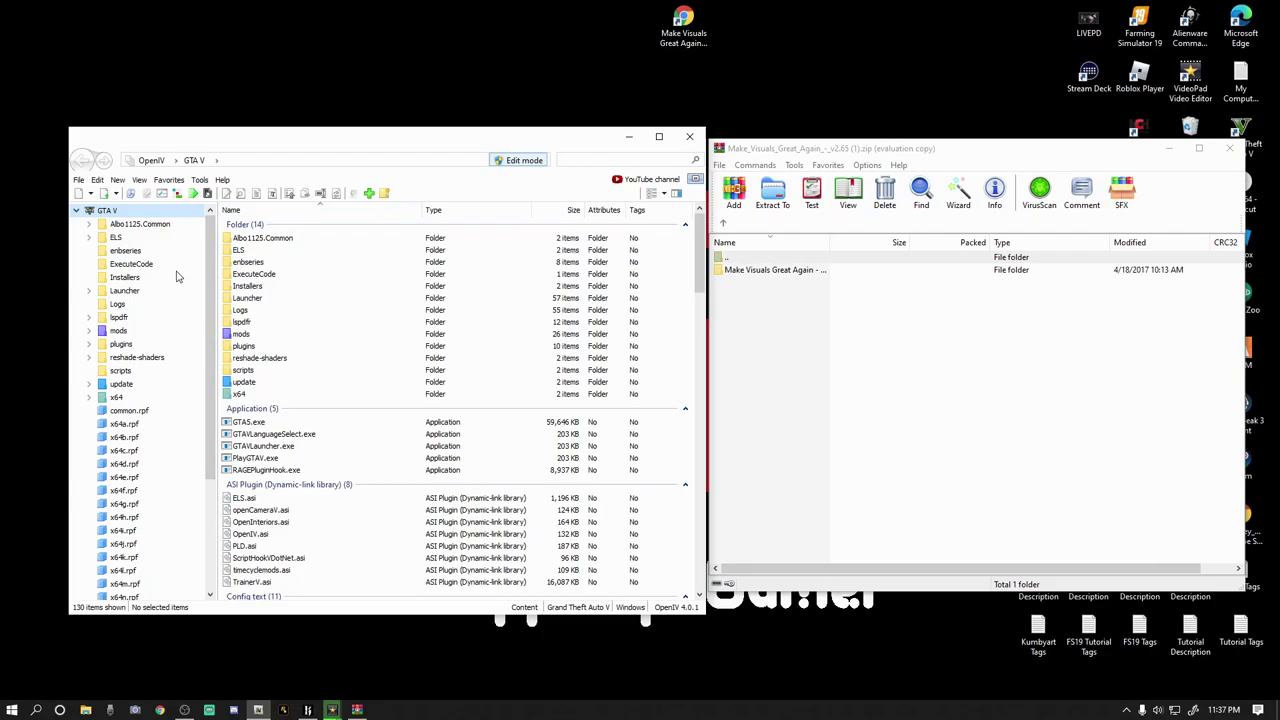
- Open mods > x64e.rpf > levels > gta5 > vehicles.rpf and scroll down to the taxi entries
left_click(119, 331)
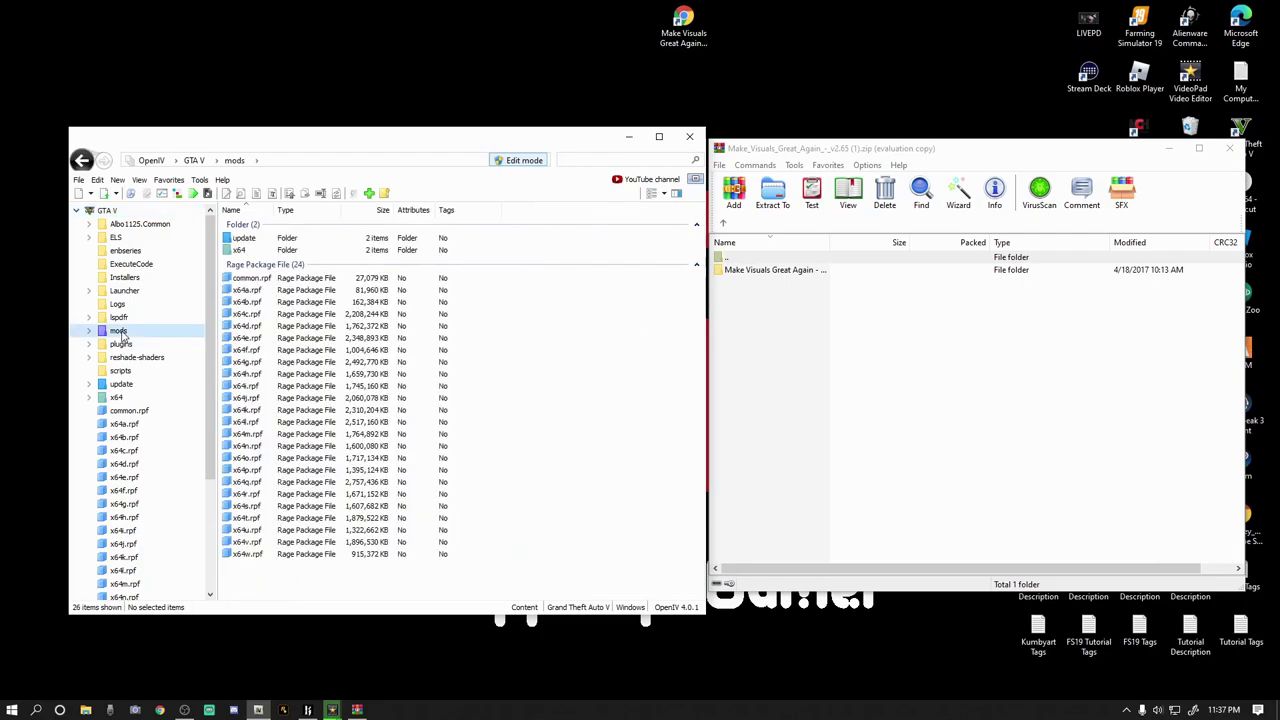
double_click(257, 341)
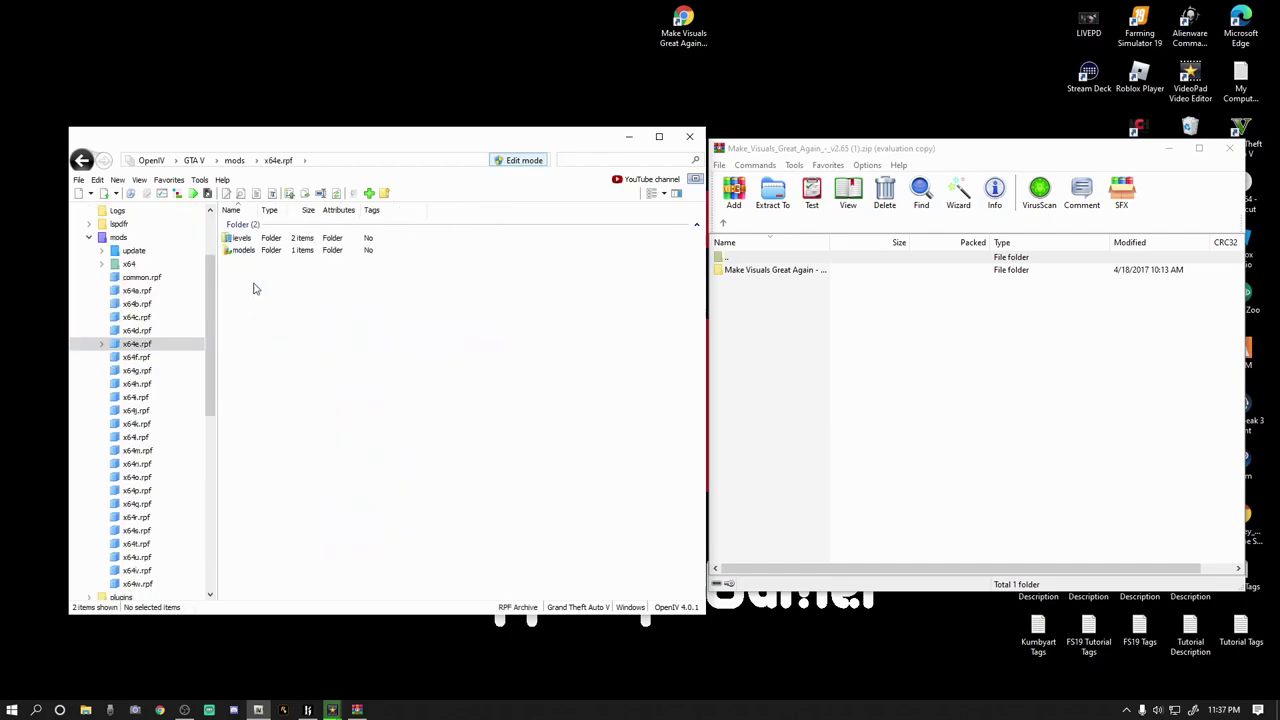
double_click(240, 240)
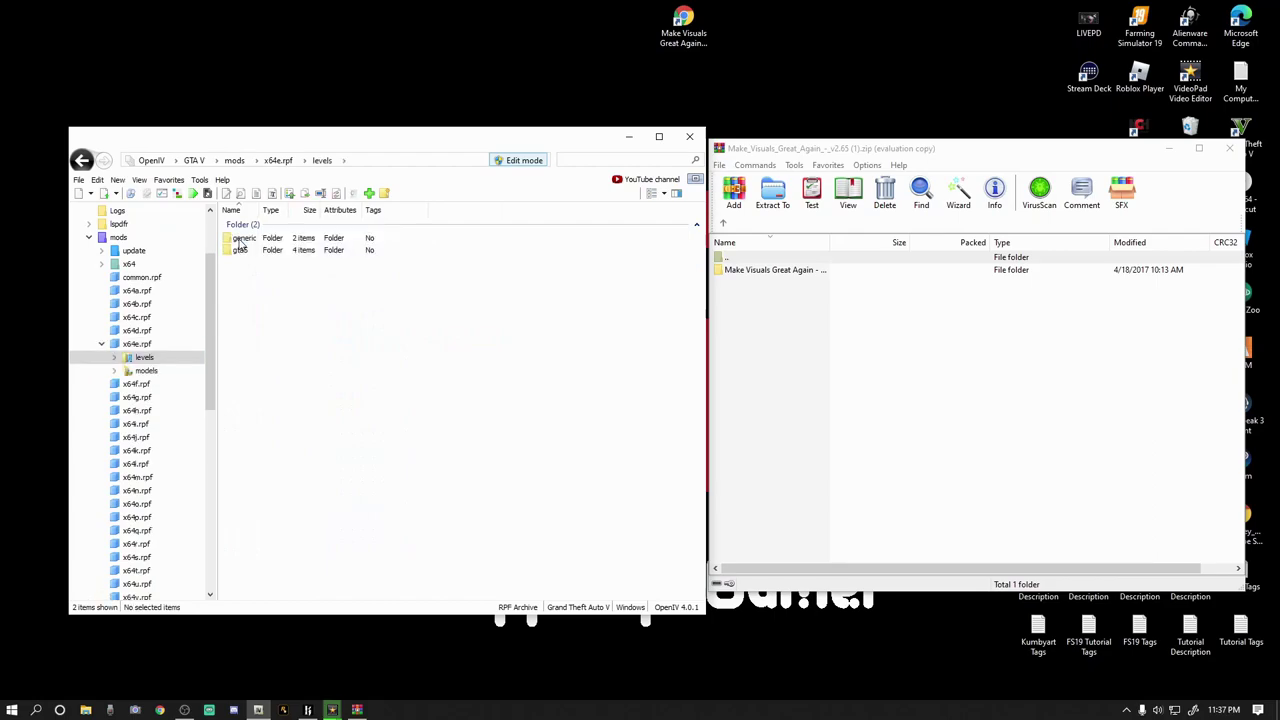
double_click(241, 255)
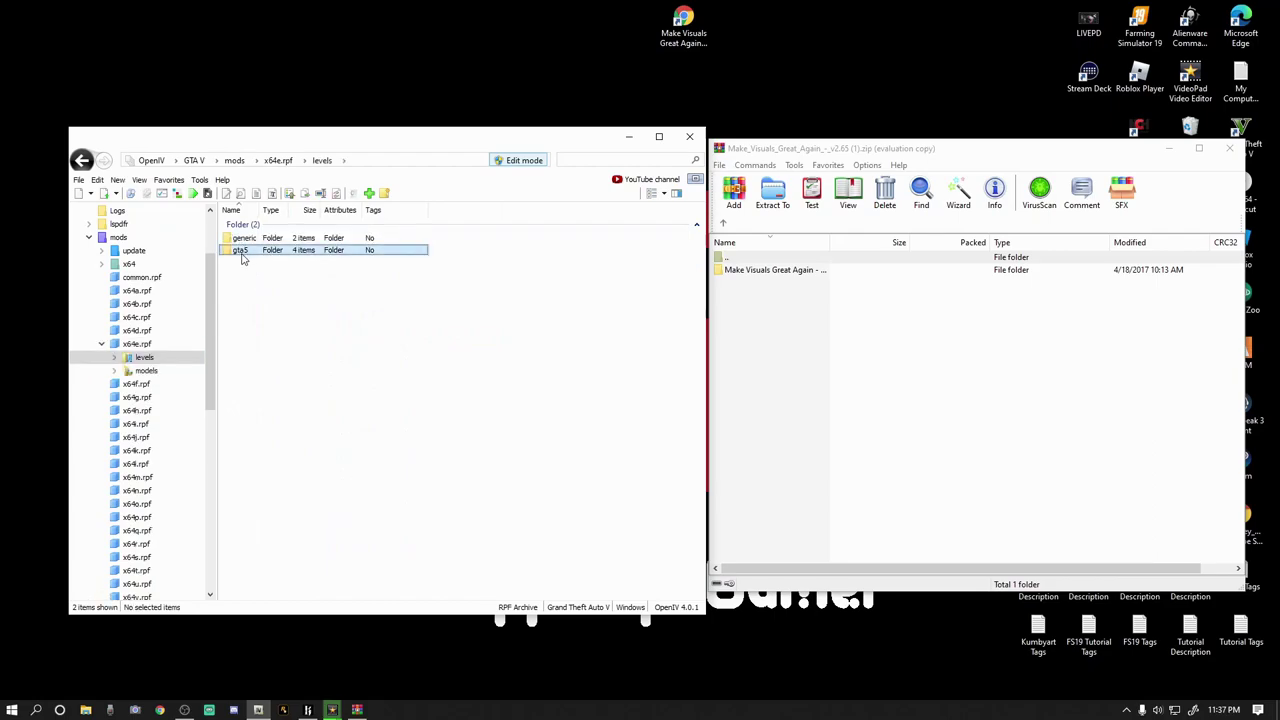
double_click(251, 274)
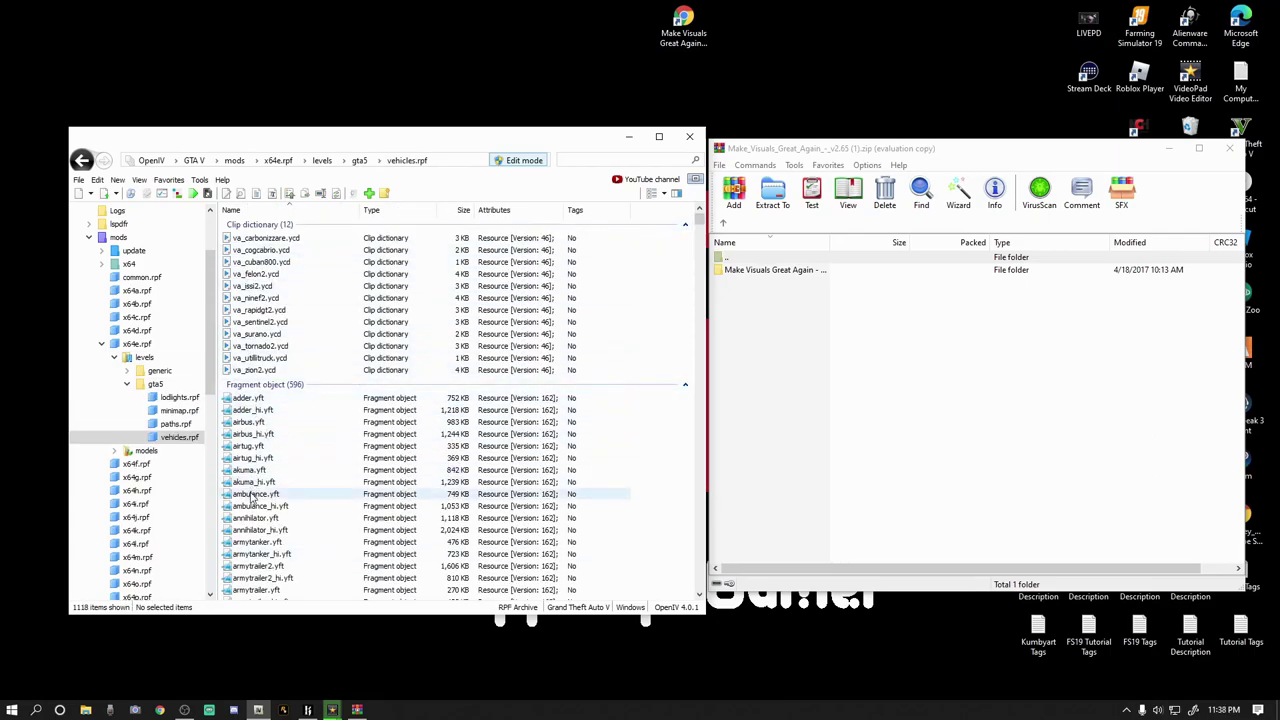
left_click_drag(698, 226, 691, 391)
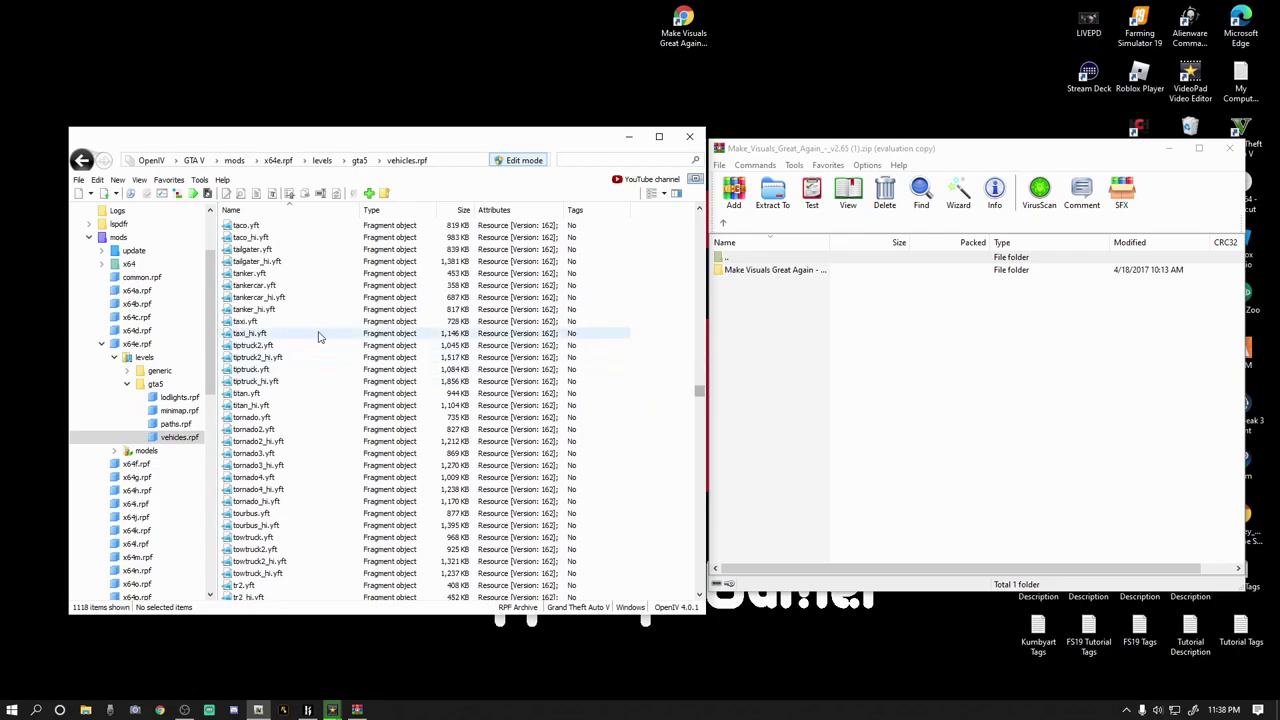
- Preview taxi.yft in the Model Viewer from the side, then close it and scroll toward the texture dictionaries
left_click(253, 321)
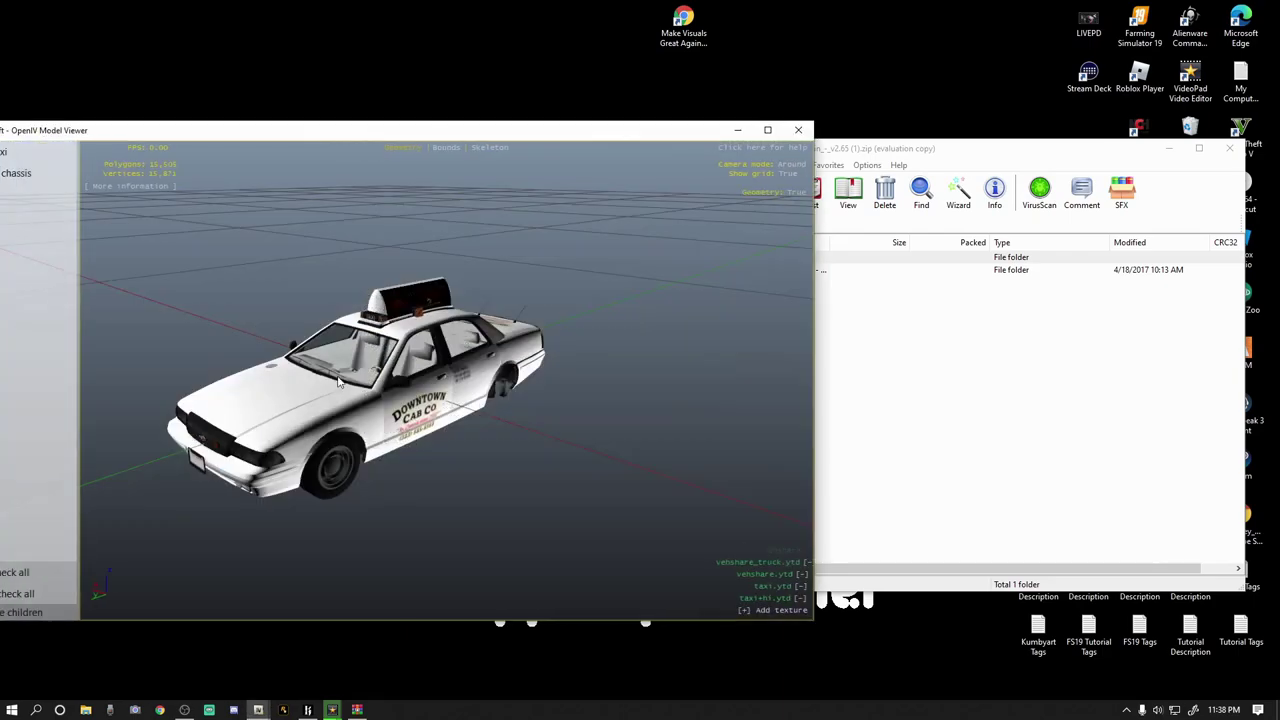
left_click_drag(257, 331, 343, 312)
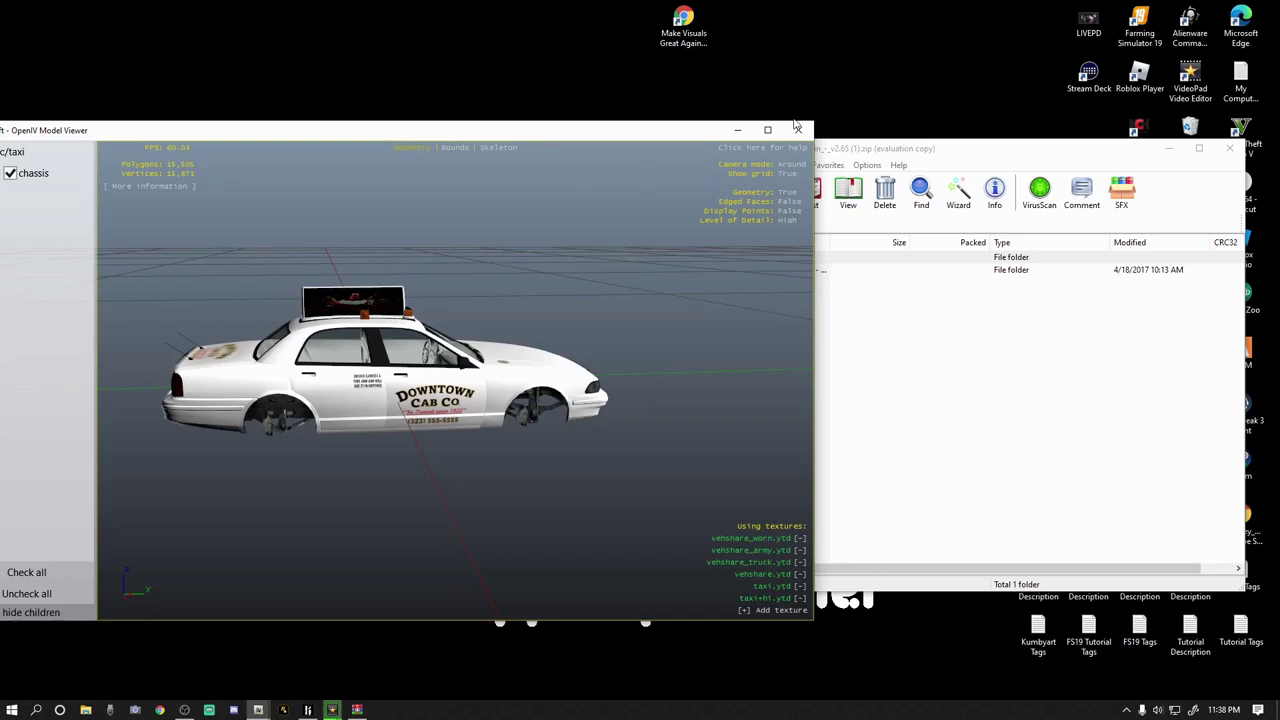
left_click(797, 129)
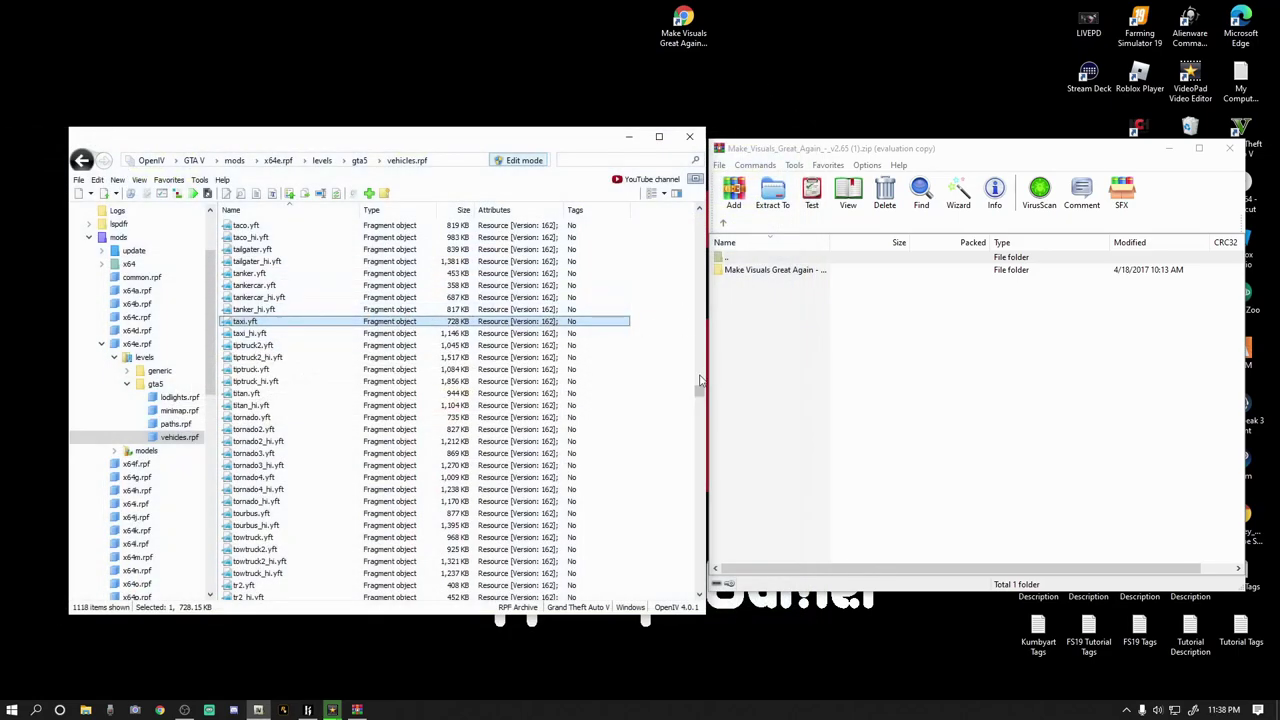
left_click_drag(700, 393, 700, 414)
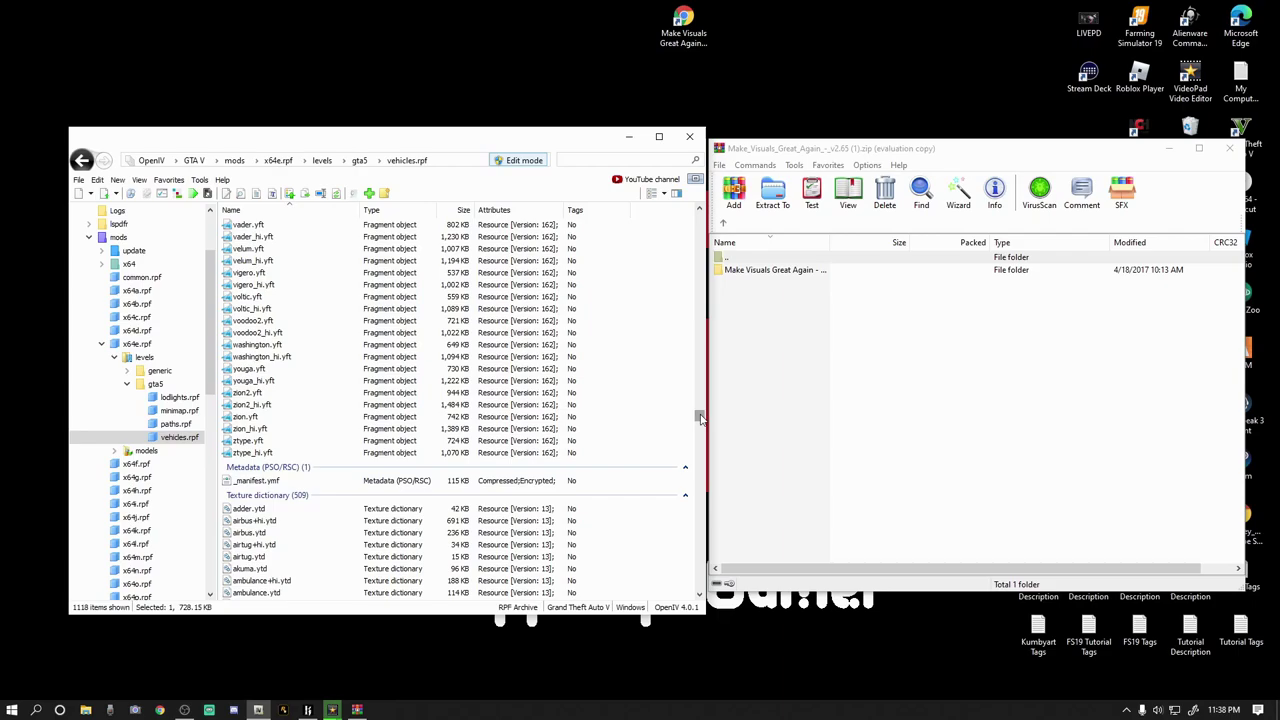
- Scroll the vehicles.rpf list down and select taxi.ytd (194 KB)
left_click_drag(700, 418, 700, 548)
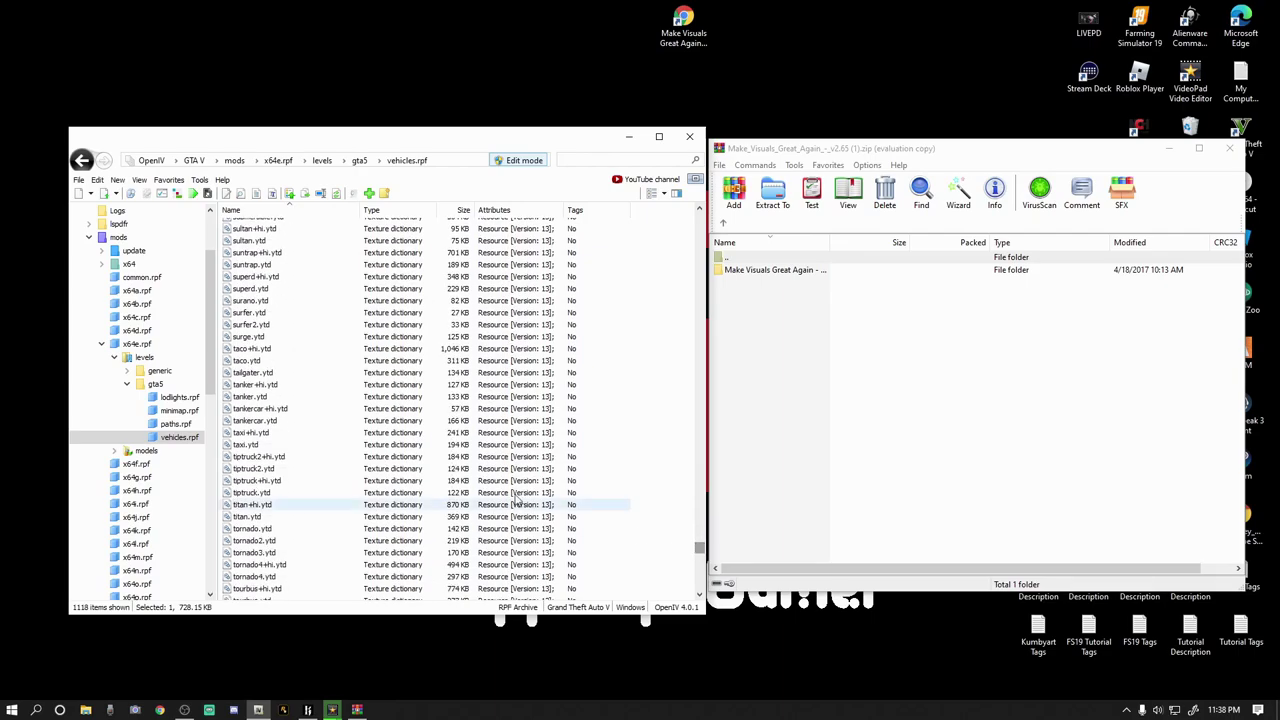
left_click(262, 445)
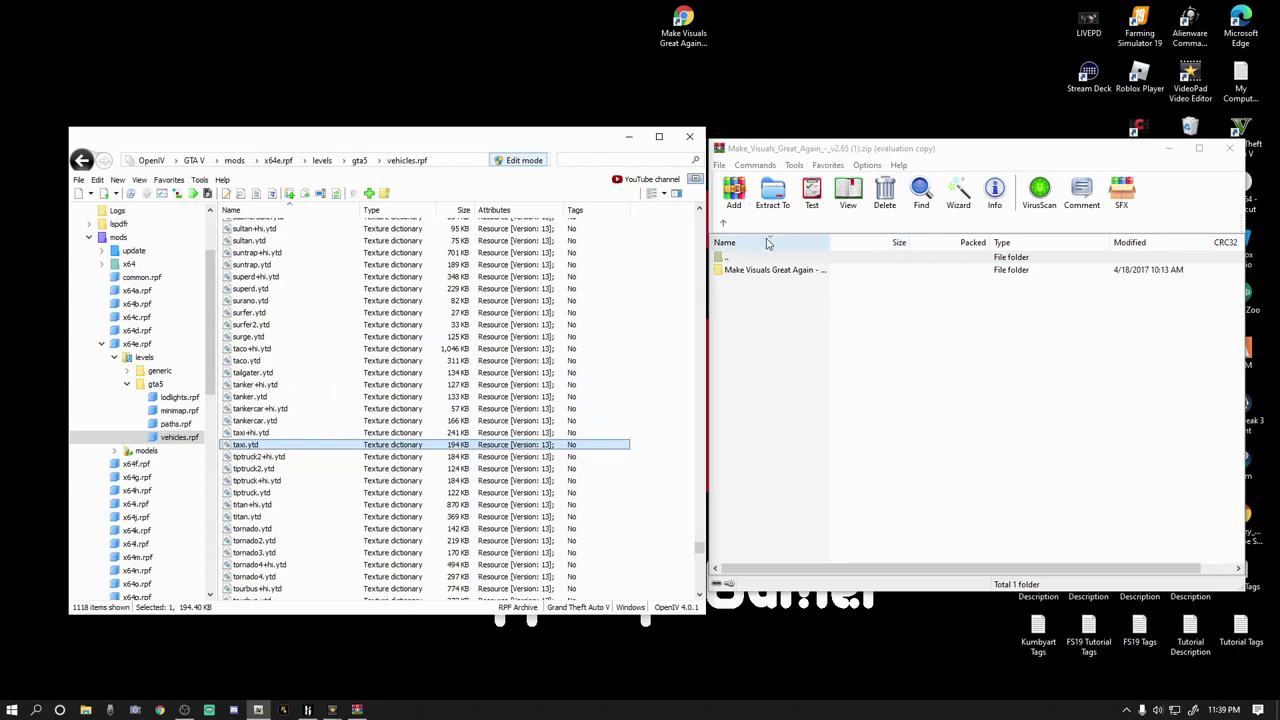
- Extract taxi_signs_2.dds from the mod's Optionals > Taxi Sign Fix folder to the desktop, then close WinRAR
double_click(755, 270)
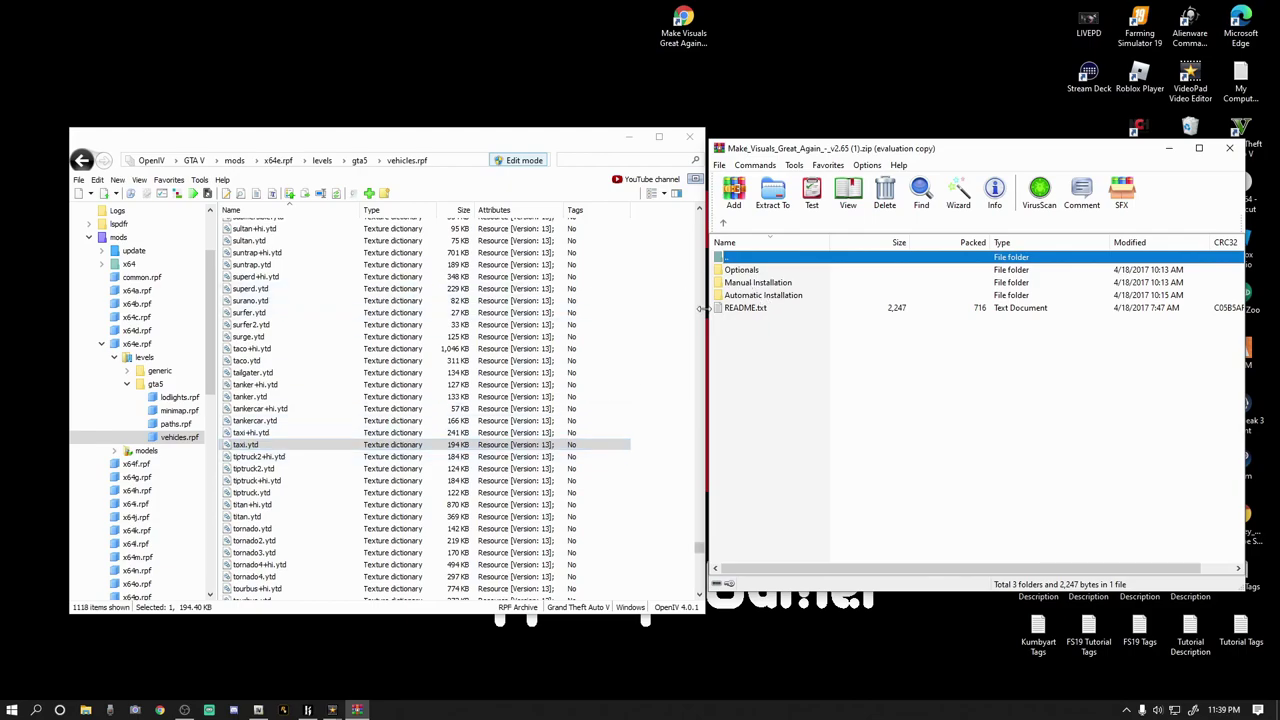
double_click(743, 271)
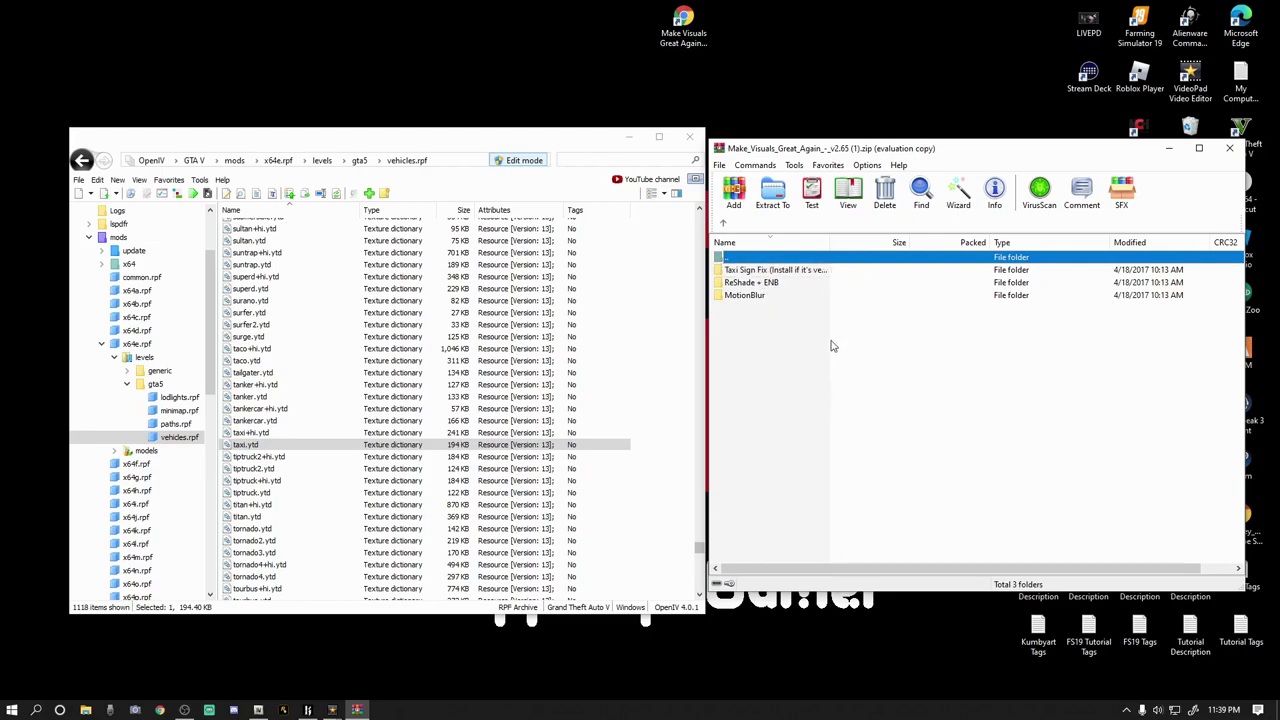
double_click(737, 271)
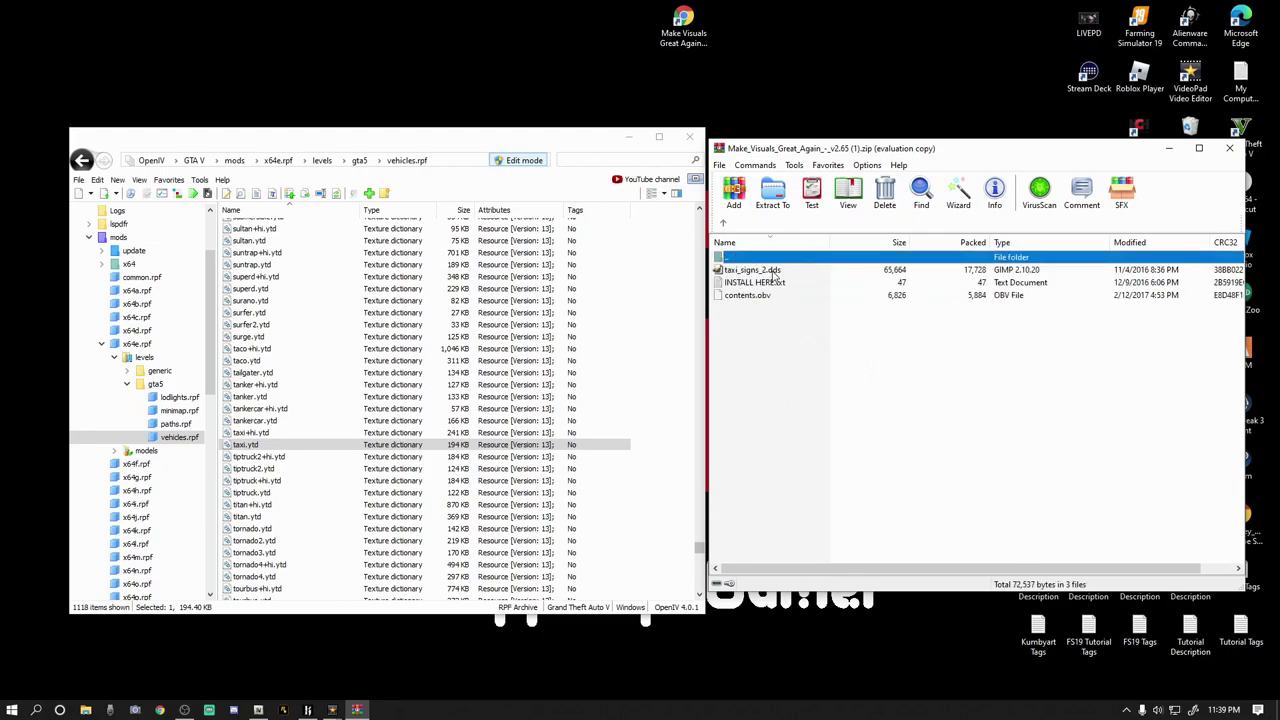
left_click(757, 272)
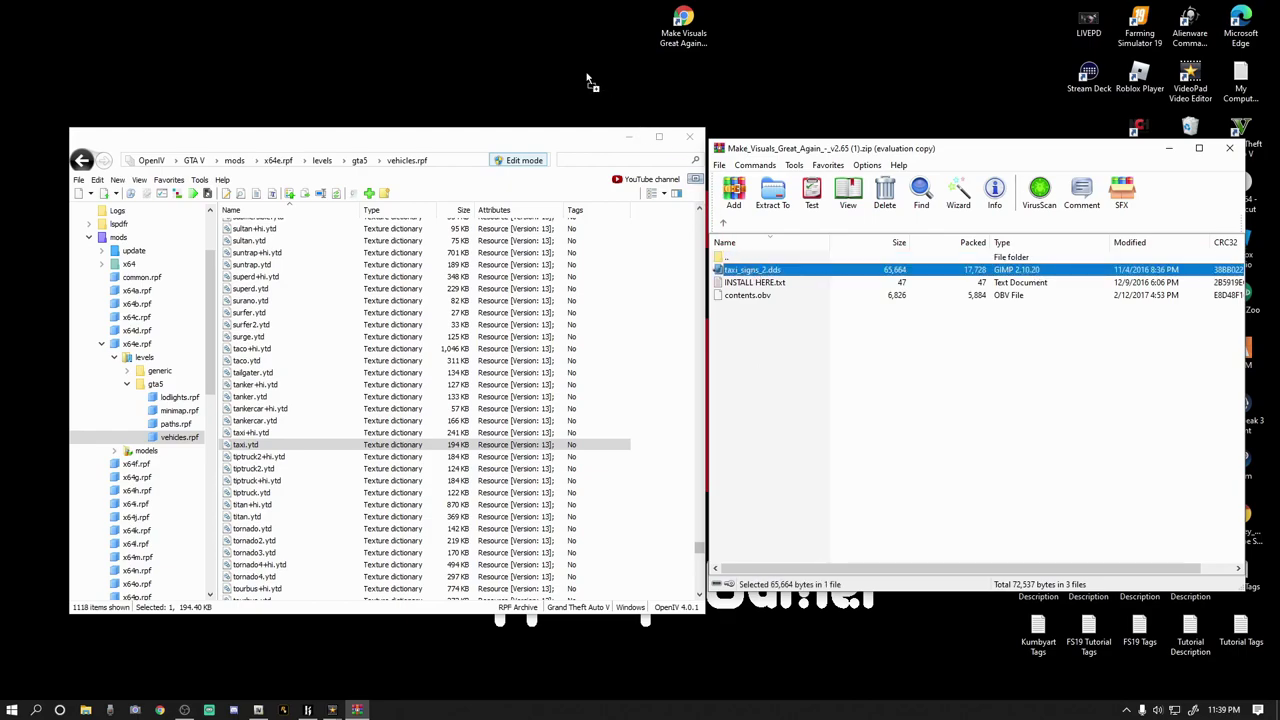
left_click(559, 65)
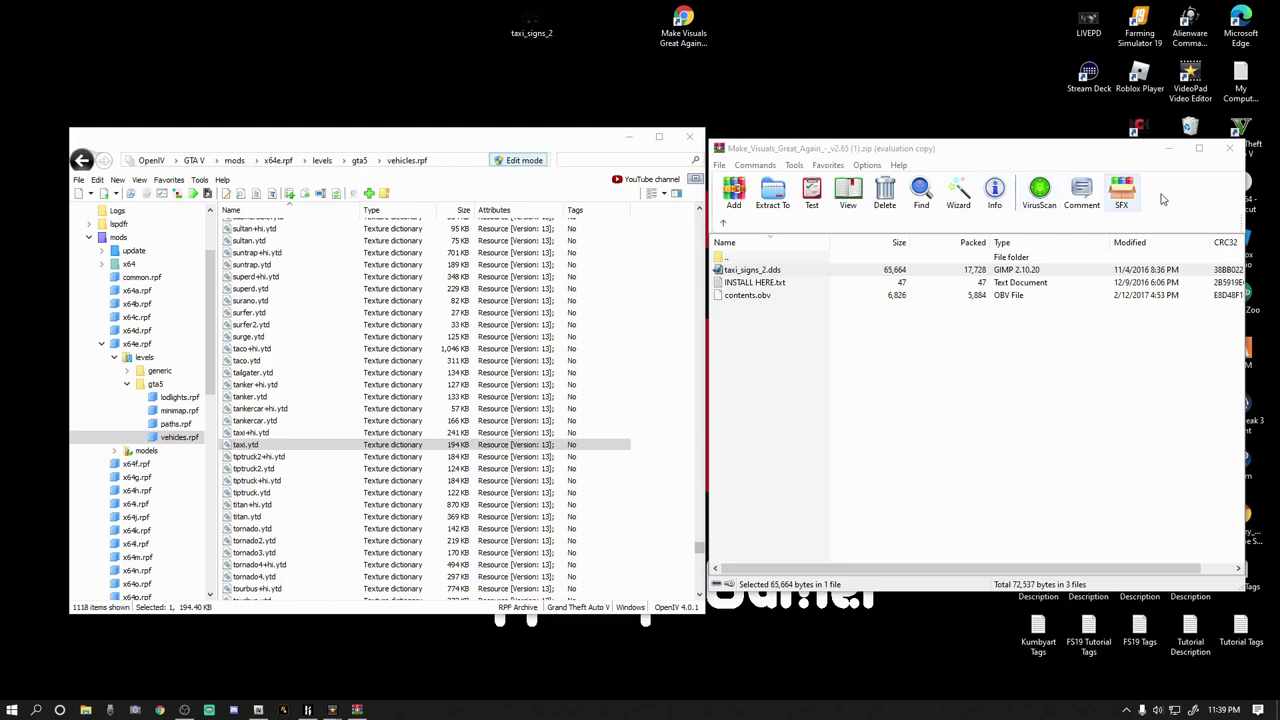
left_click(1228, 150)
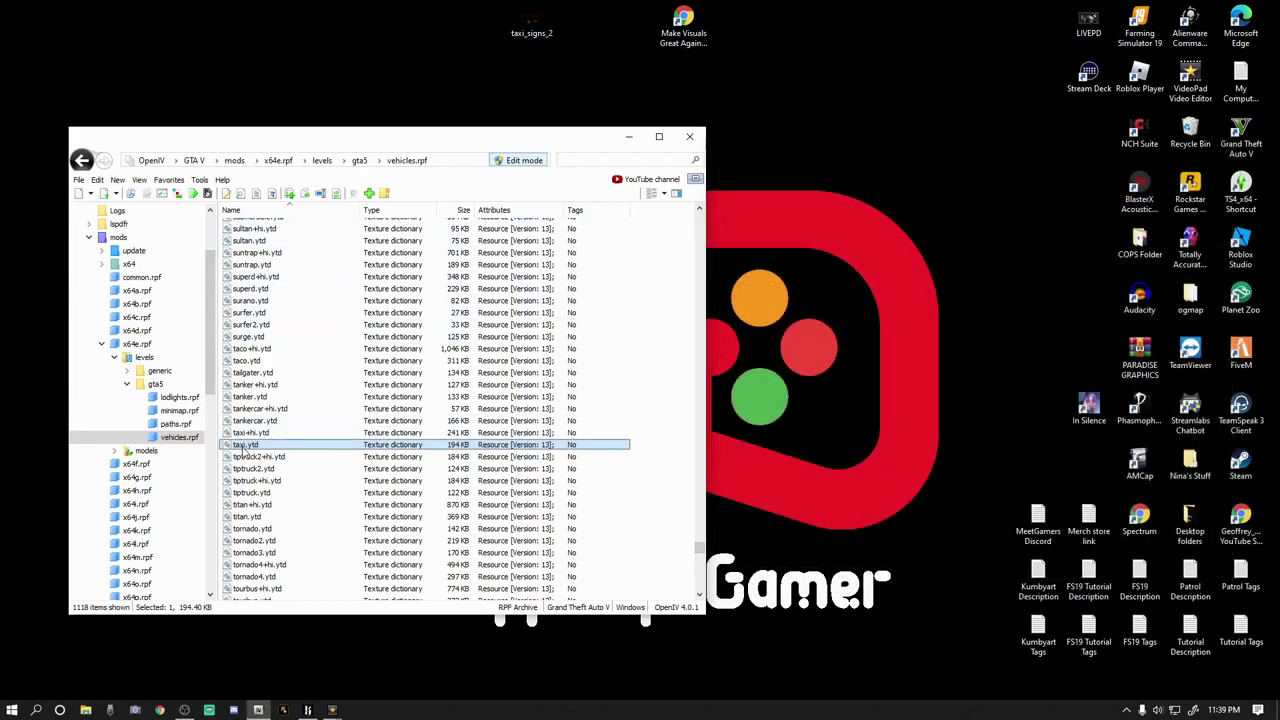
- Open taxi.ytd in the Texture editor and display the 512x256 DXT1 taxi_signs_2 texture
double_click(250, 447)
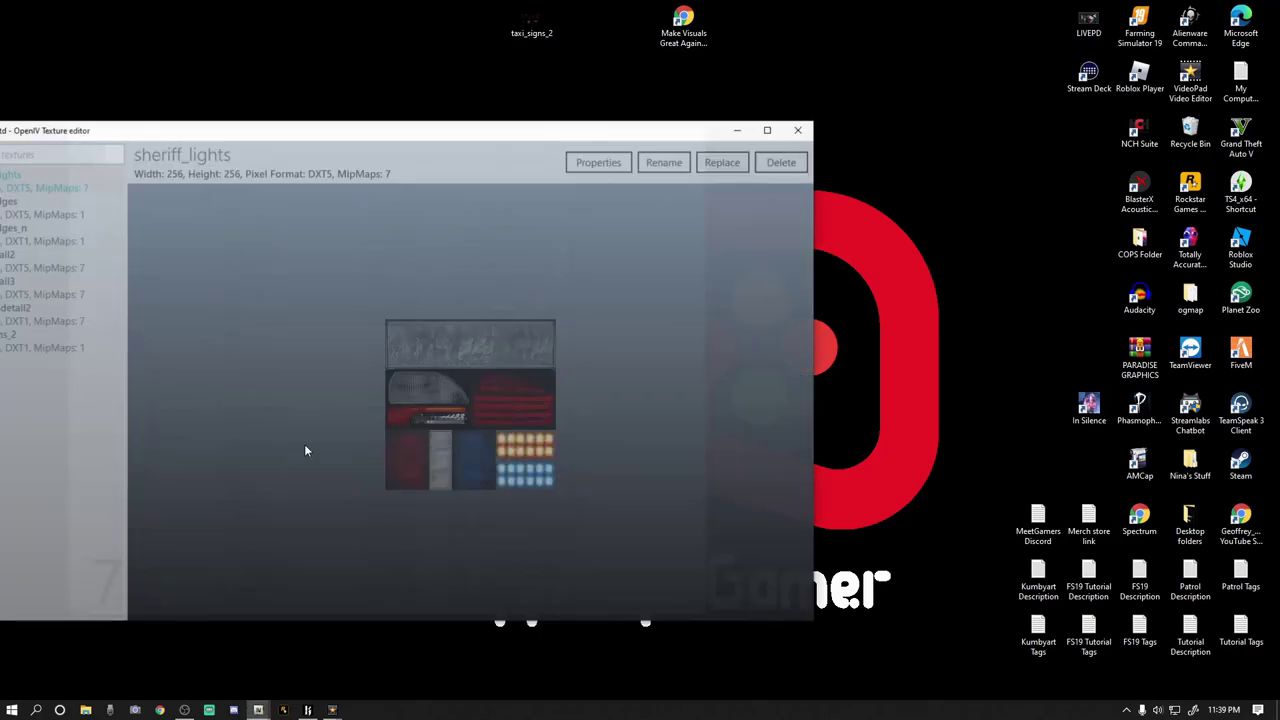
left_click_drag(434, 137, 632, 169)
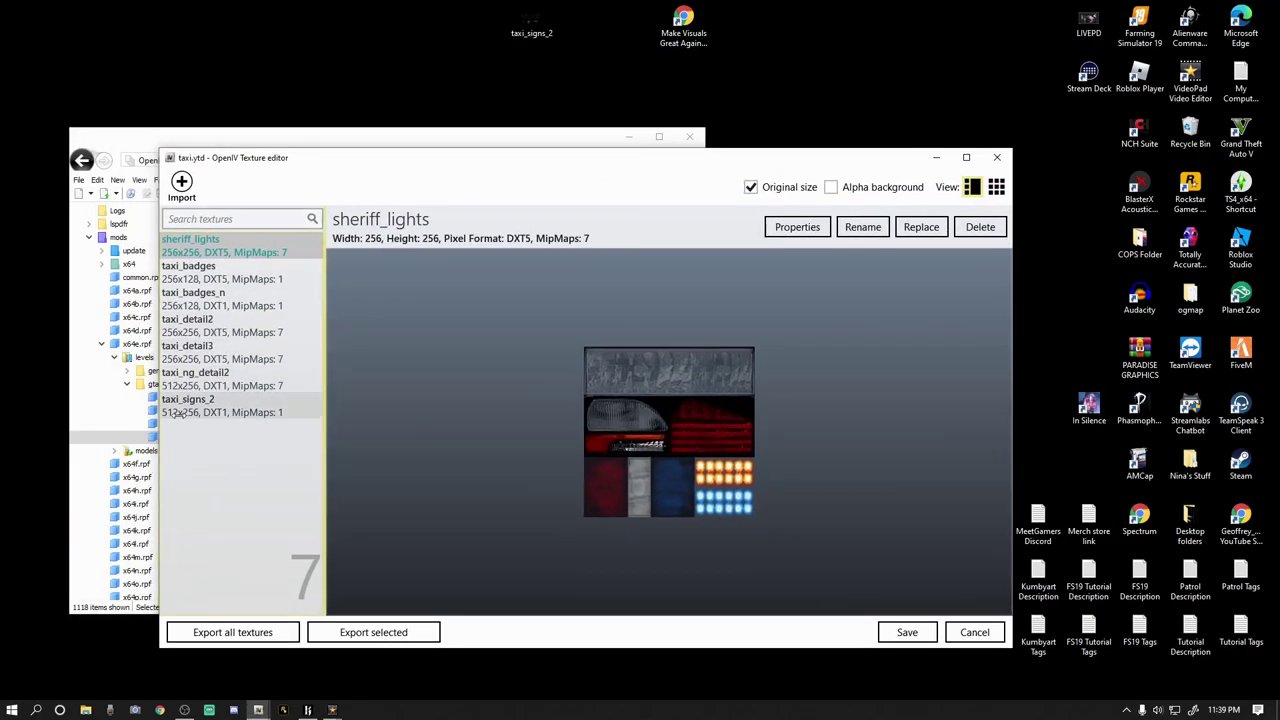
left_click_drag(531, 37, 213, 418)
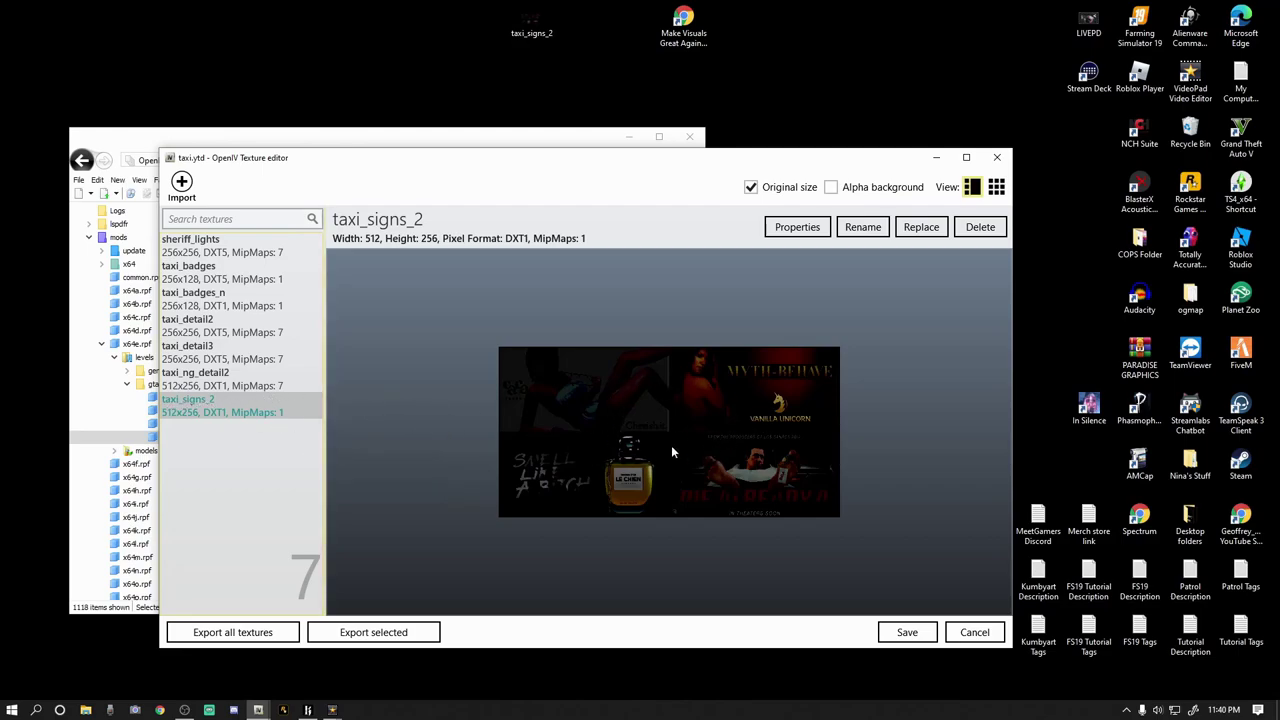
- Replace taxi_signs_2 with the taxi_signs_2 image from the desktop, then close the editor
left_click(938, 228)
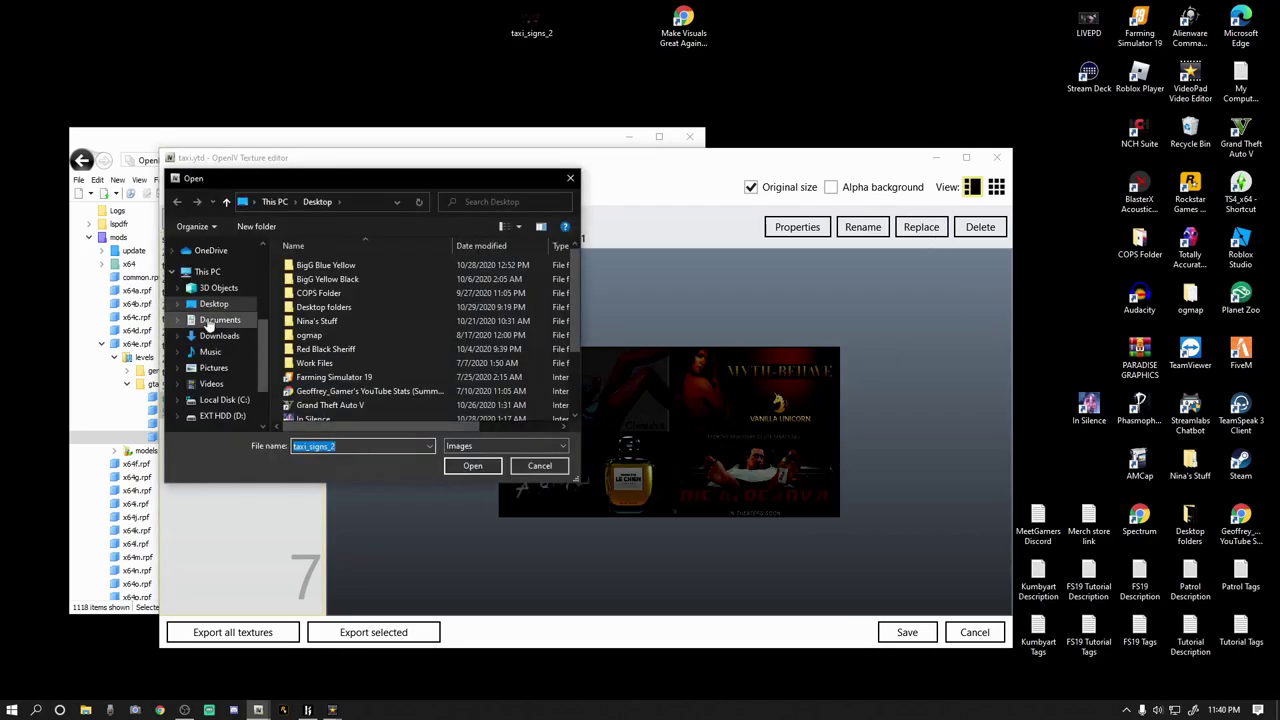
left_click(214, 305)
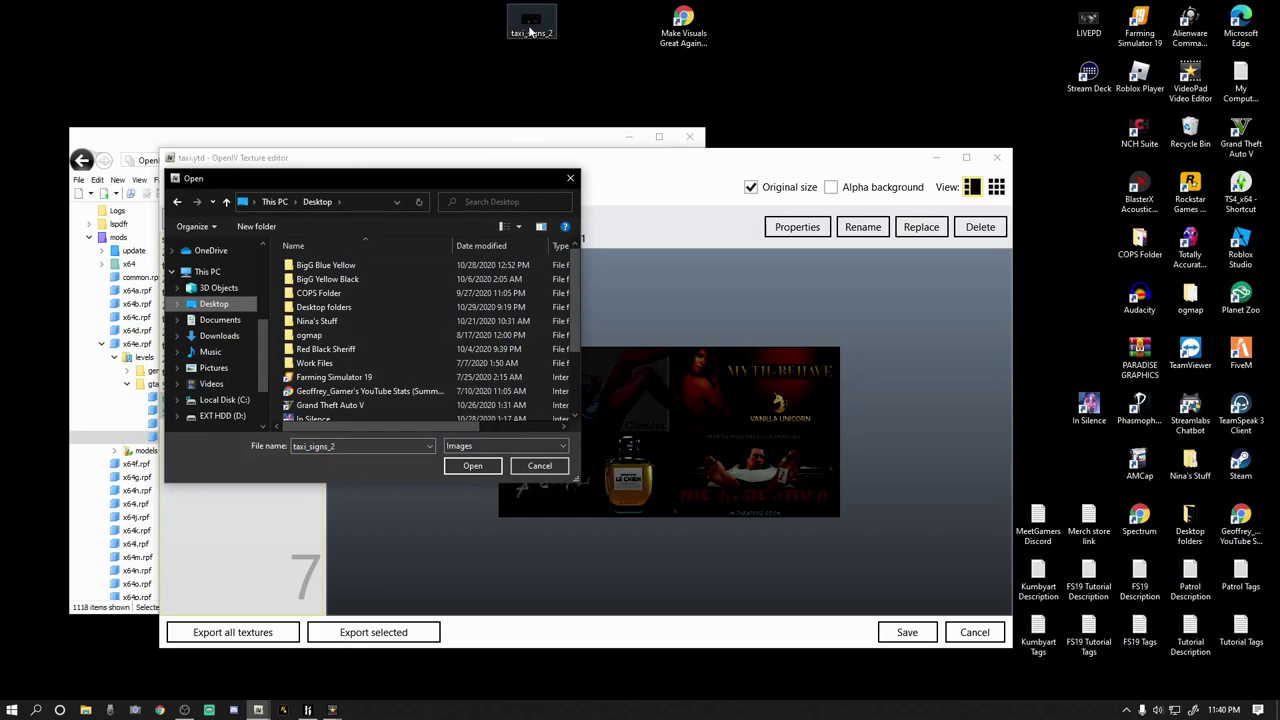
scroll(572, 265, "down", 2)
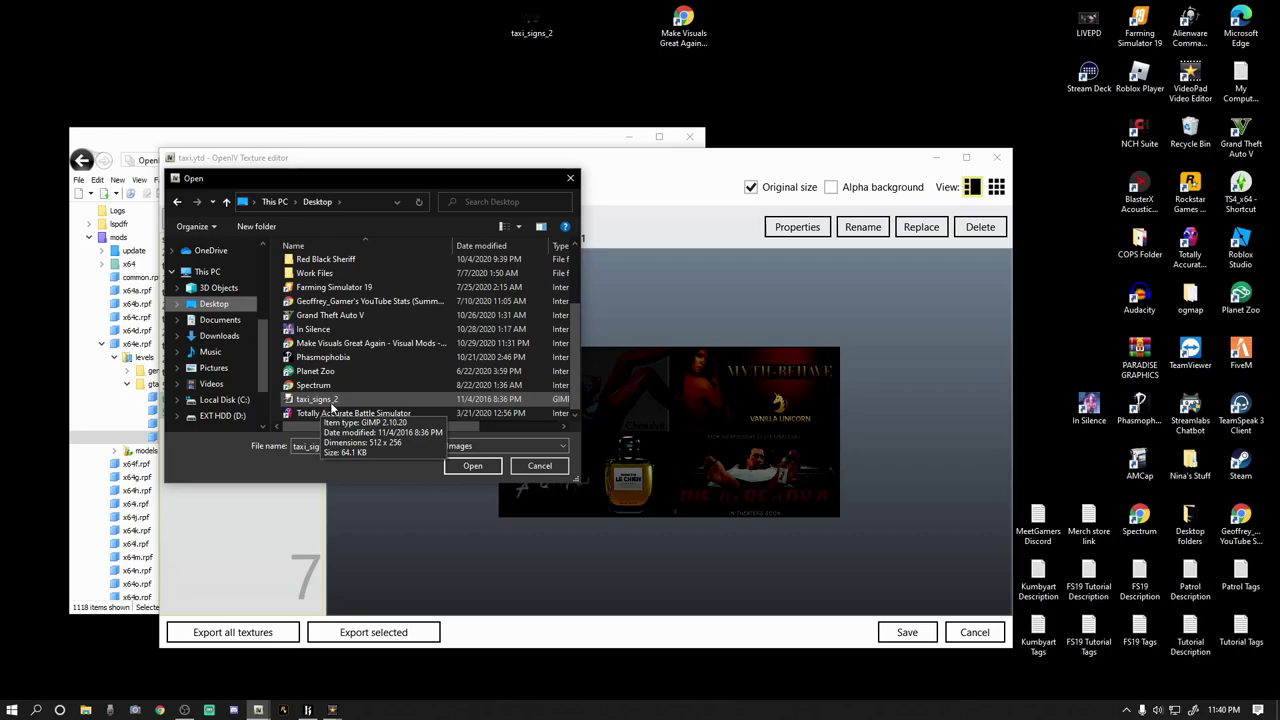
left_click(333, 400)
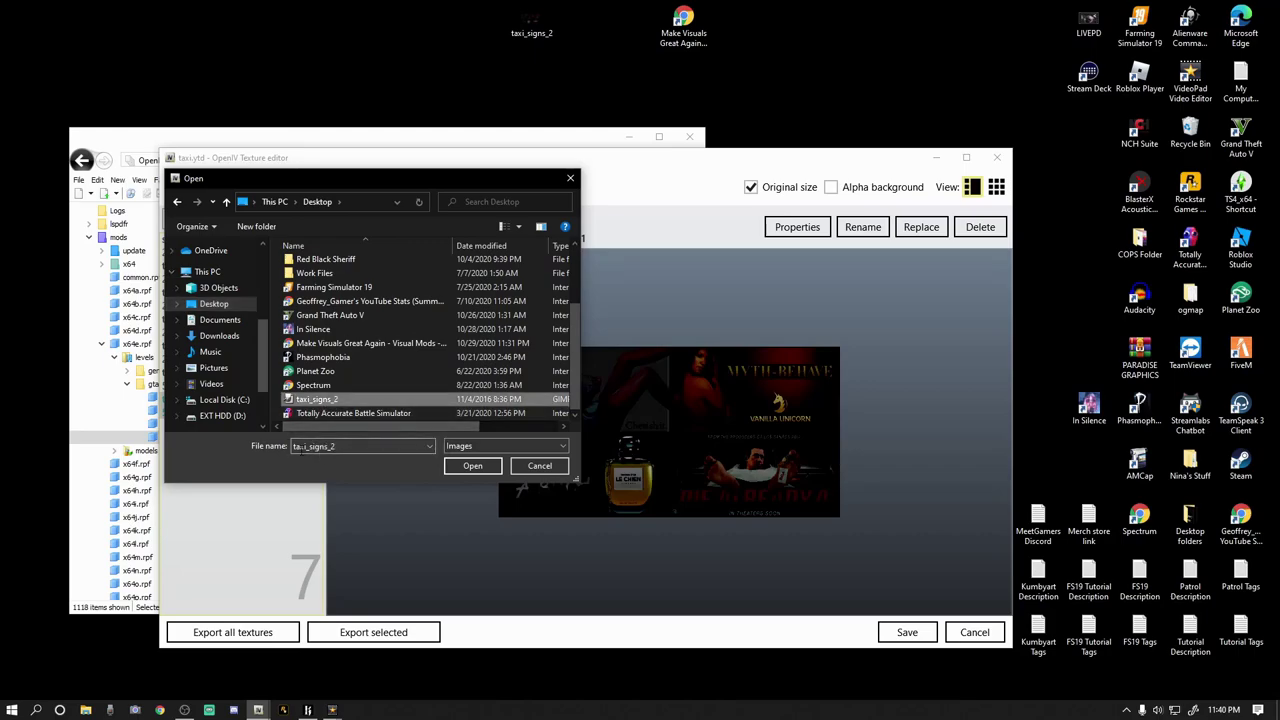
left_click(464, 465)
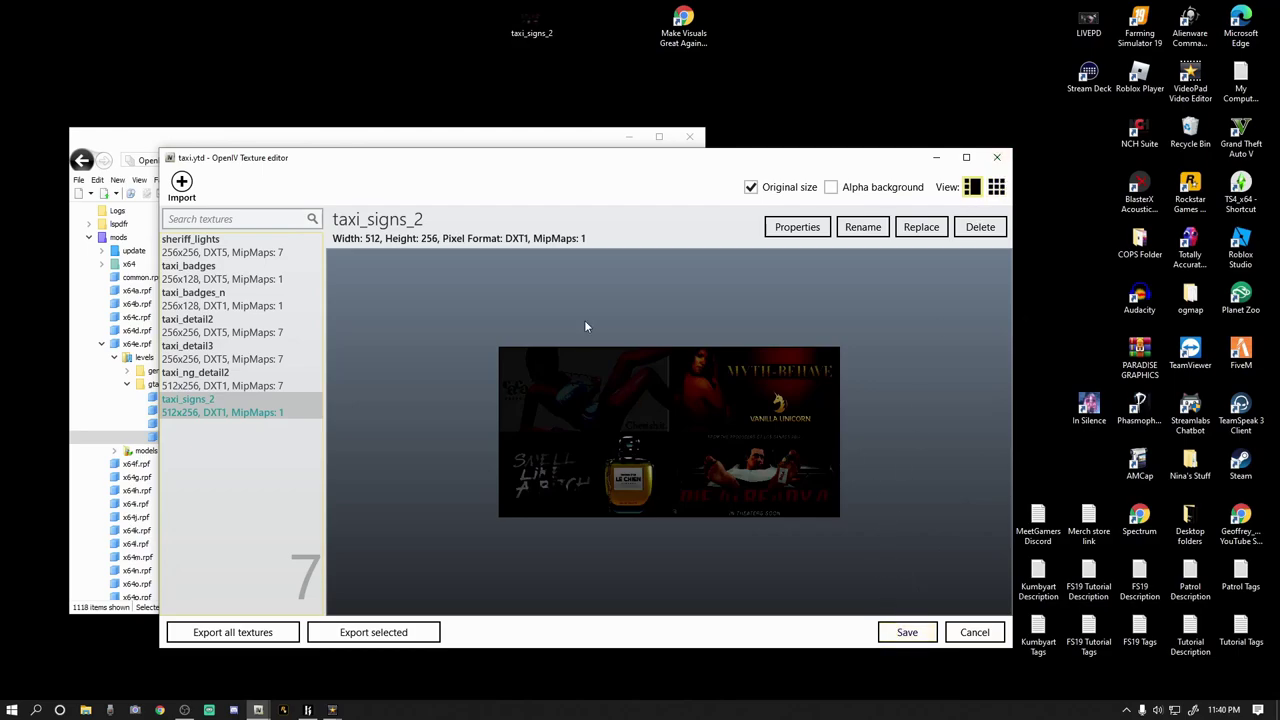
left_click(997, 157)
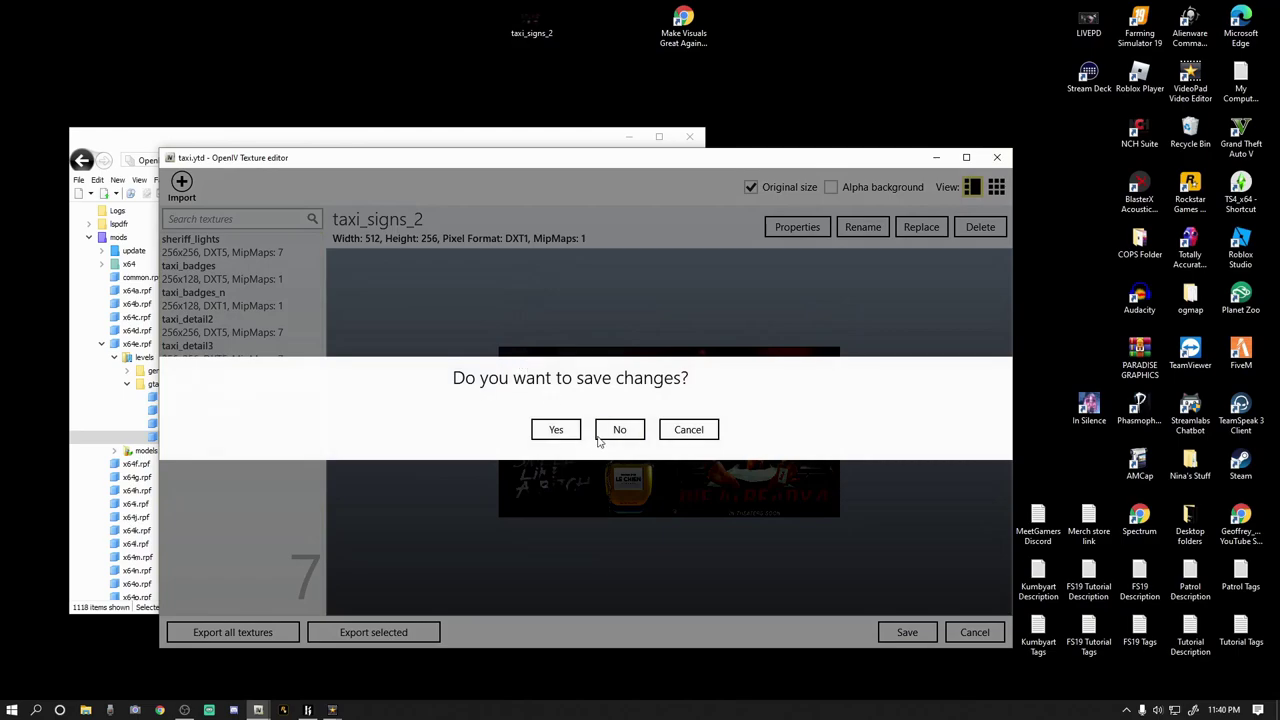
- Save the texture changes, turn Edit mode off, quit OpenIV, and delete taxi_signs_2 from the desktop
left_click(607, 437)
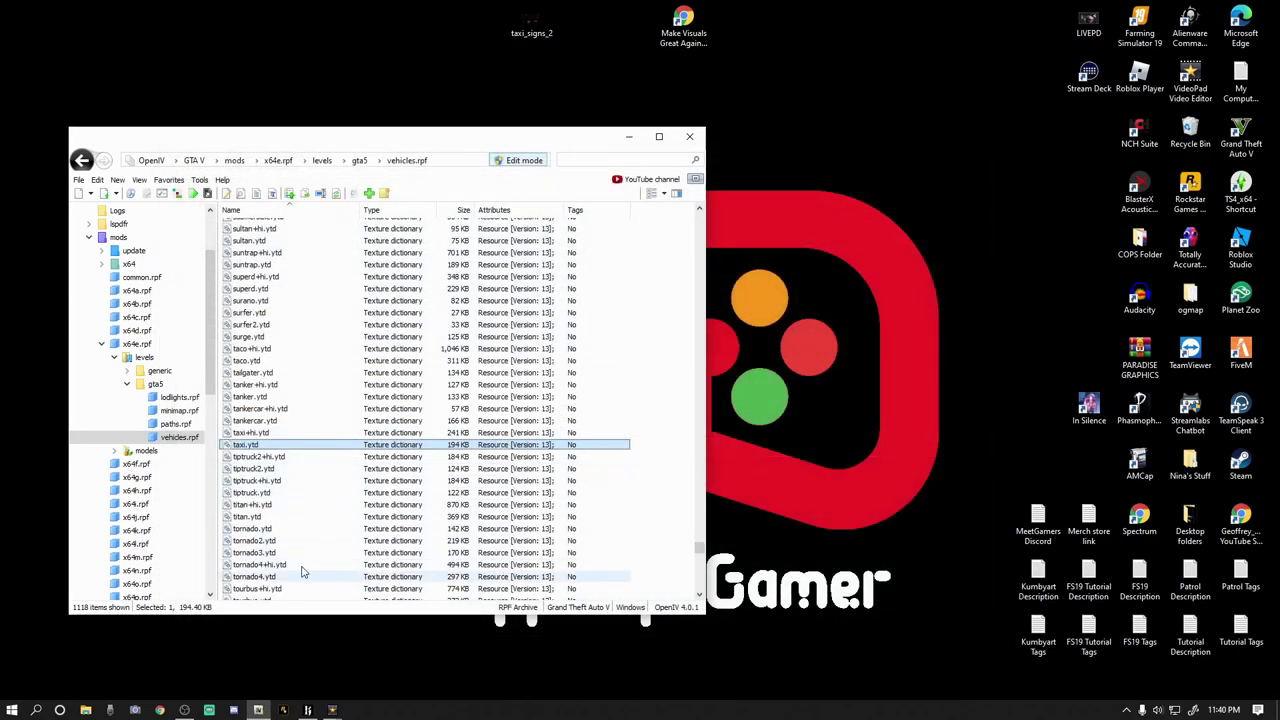
left_click(522, 160)
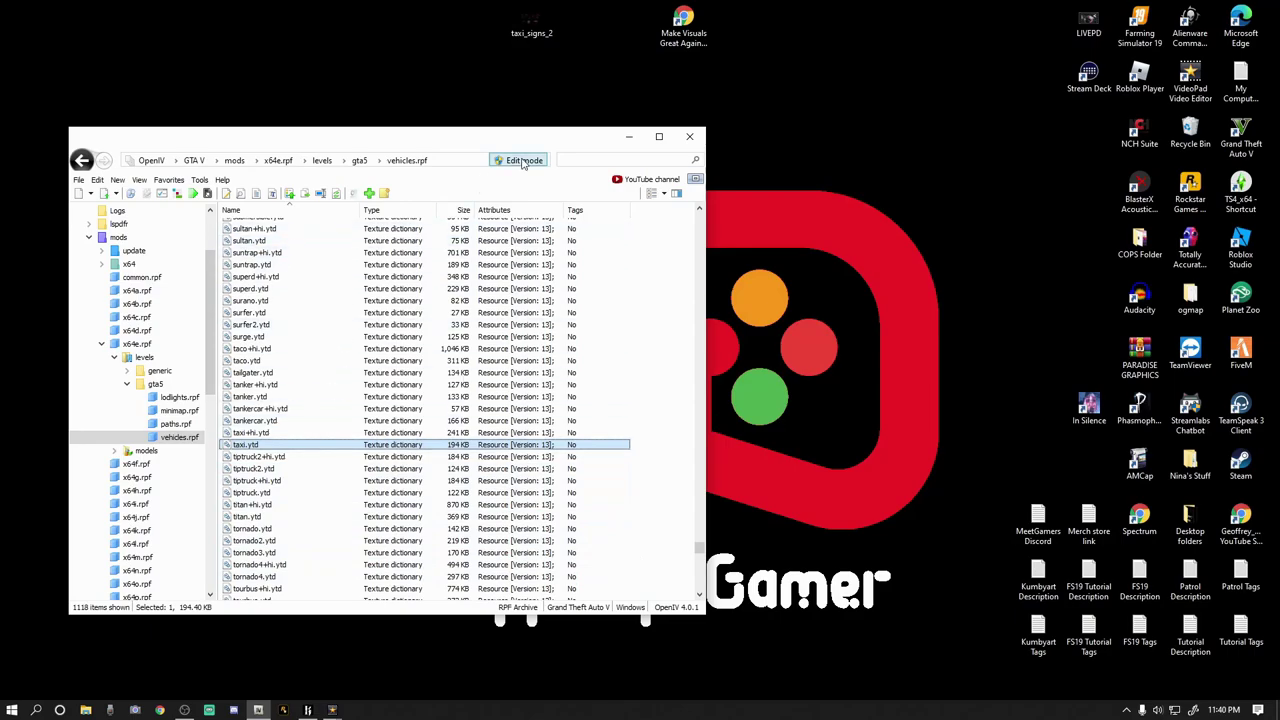
left_click(692, 137)
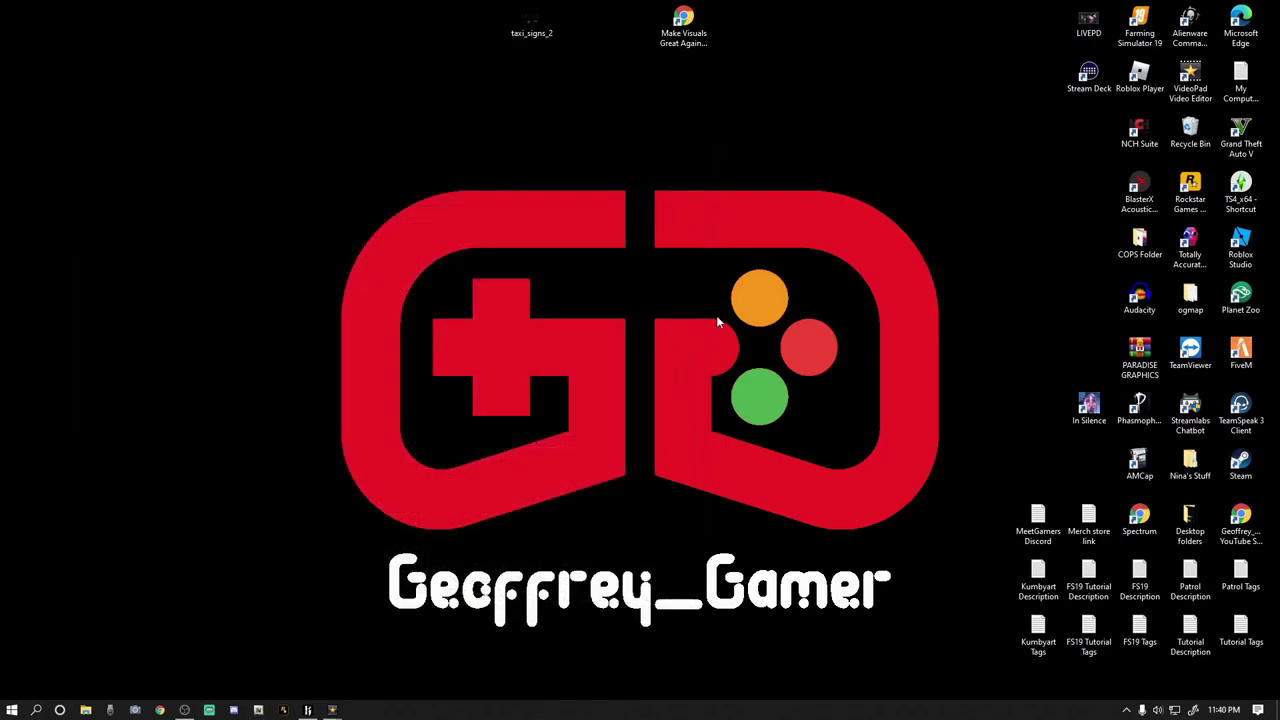
right_click(536, 23)
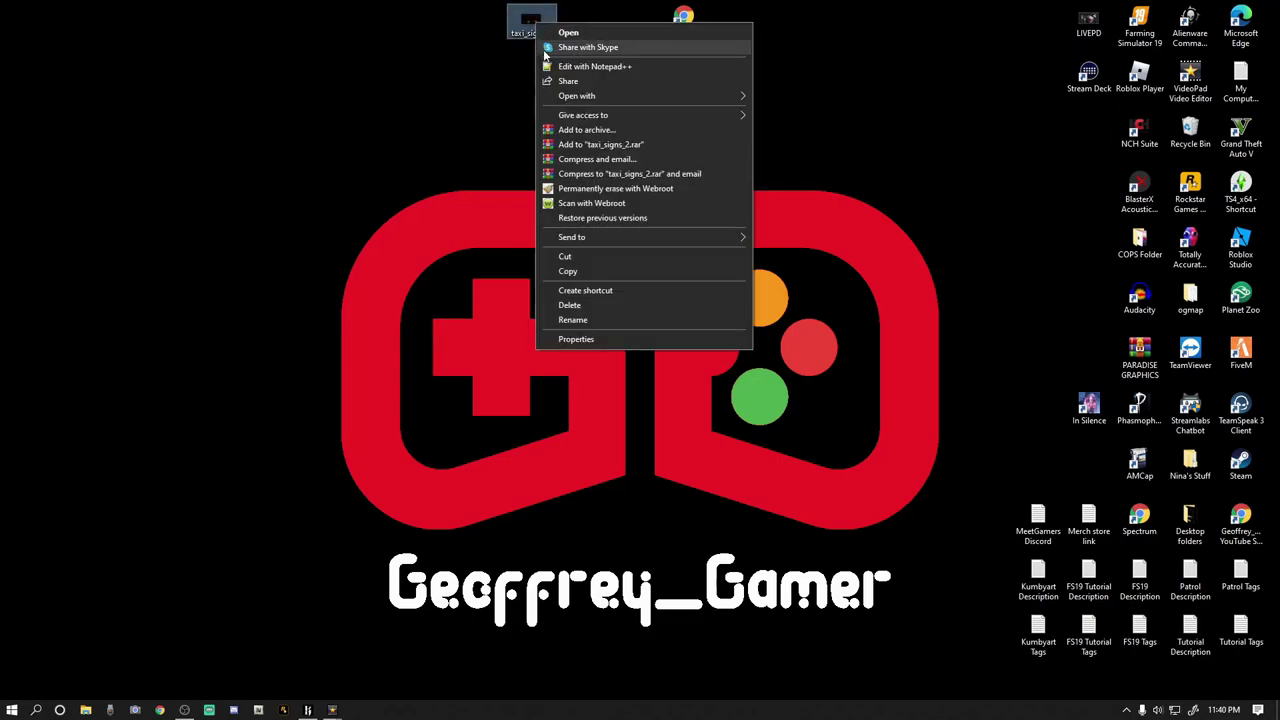
left_click(568, 305)
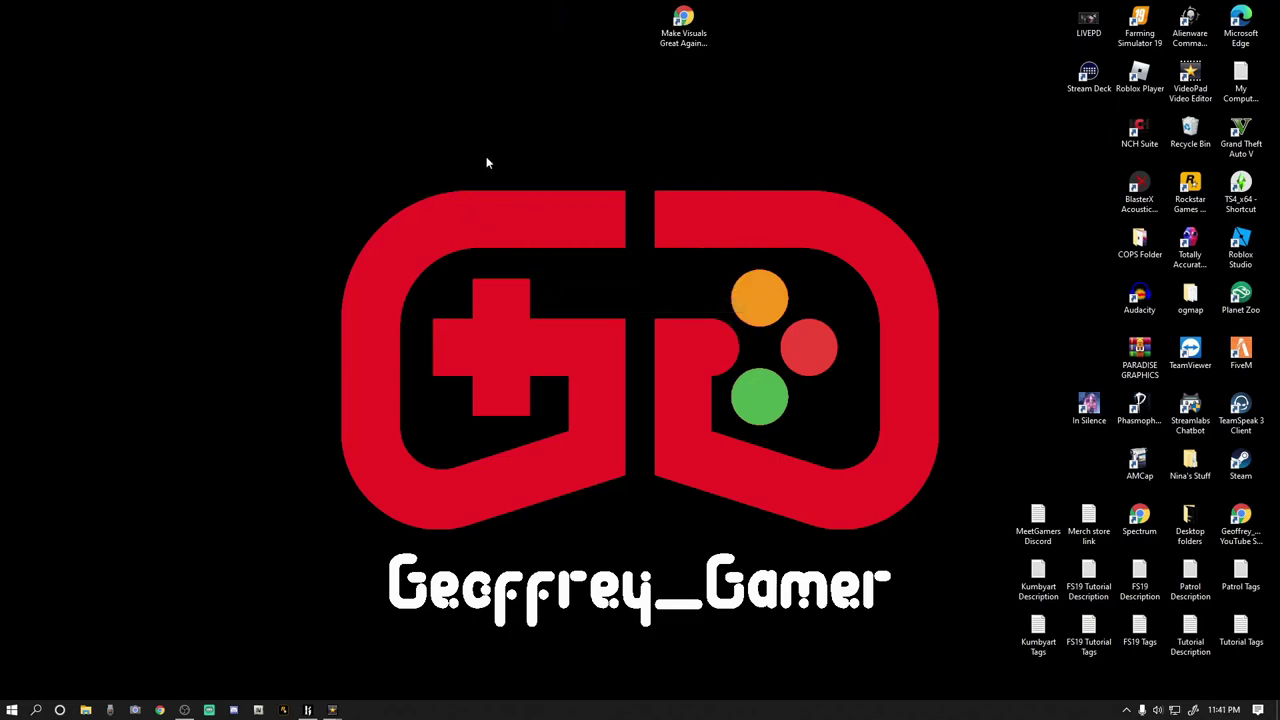
right_click(666, 14)
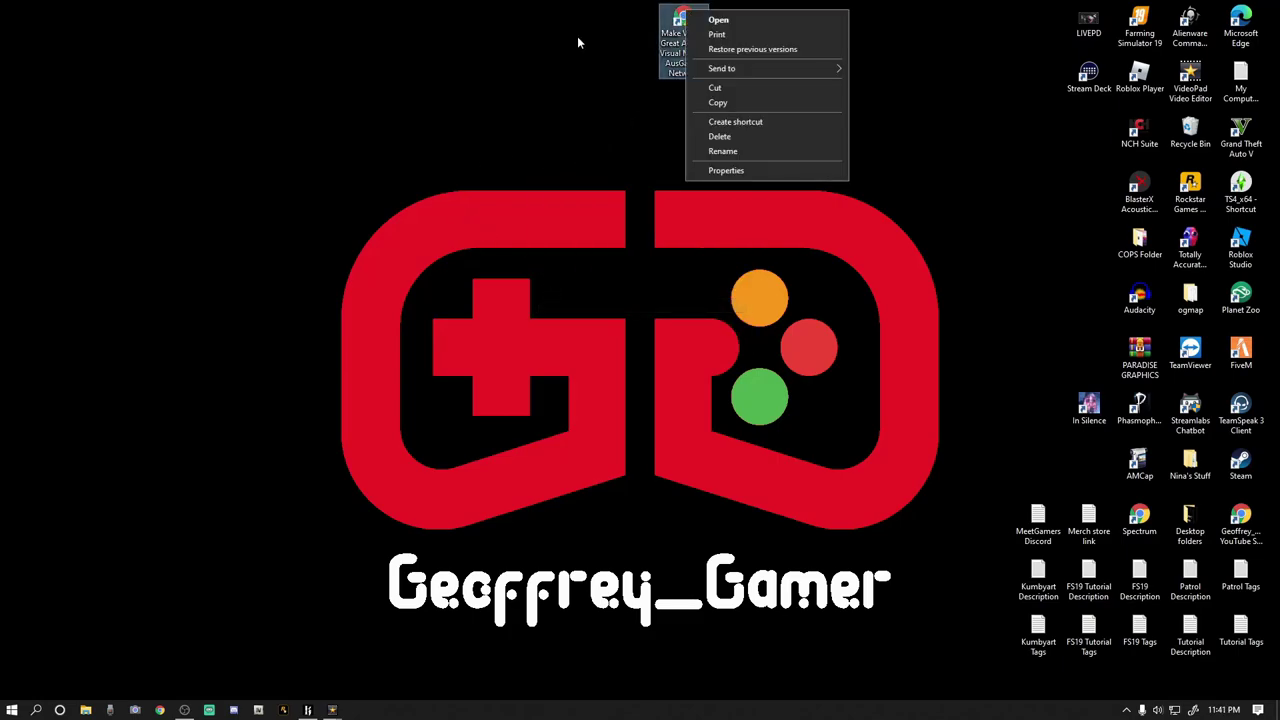
left_click(745, 95)
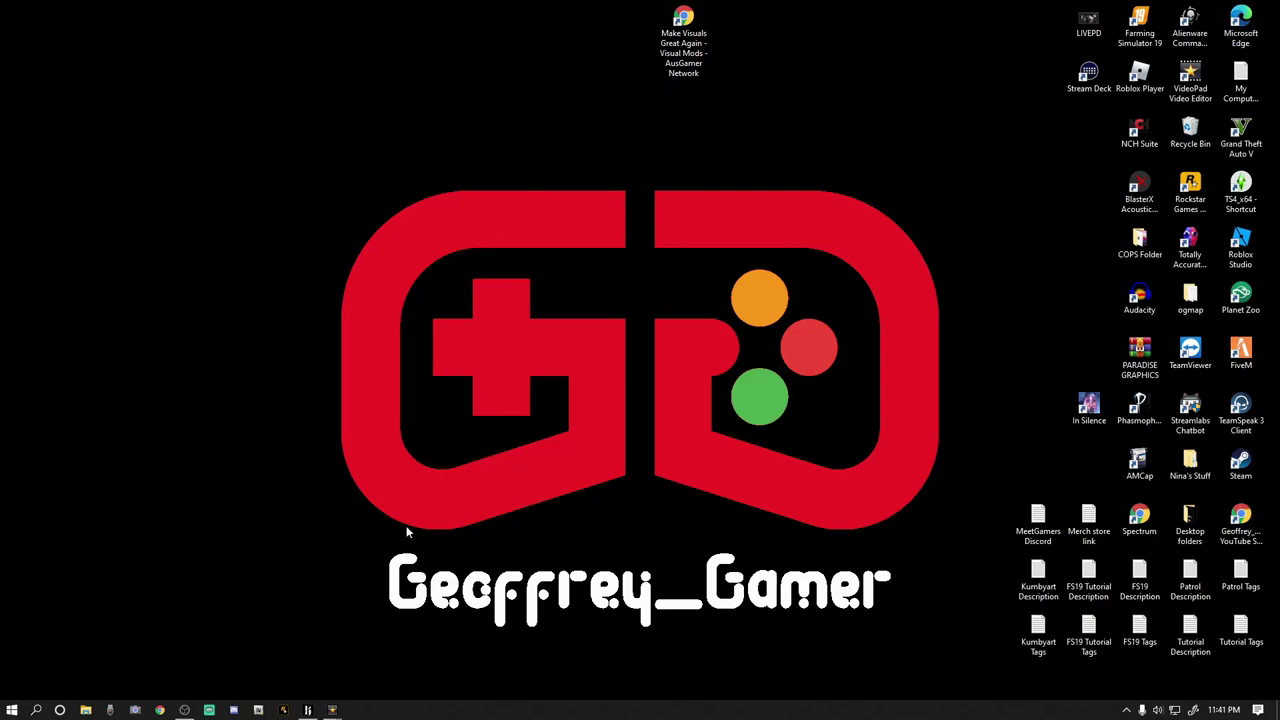